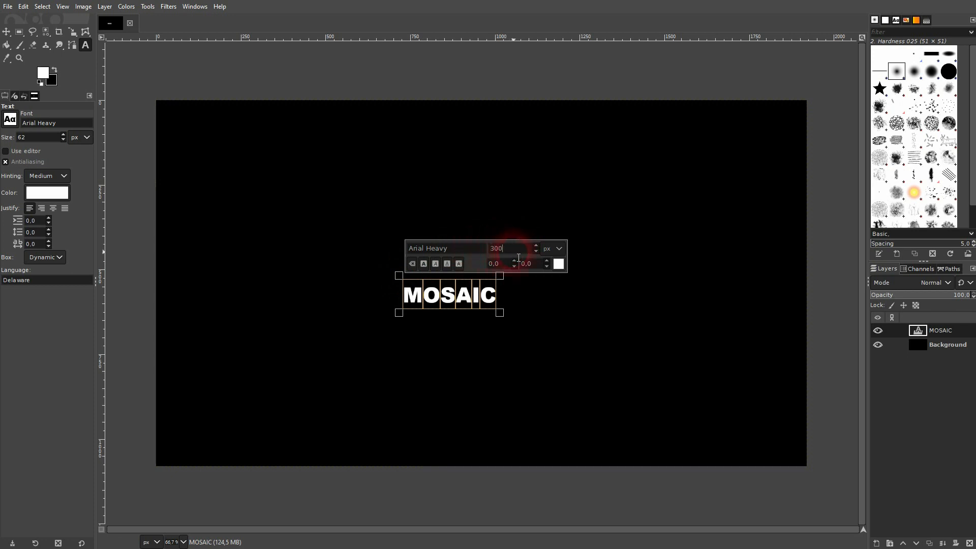
Set the text size to 400 px, opening the text colour picker and cancelling it
text(00)
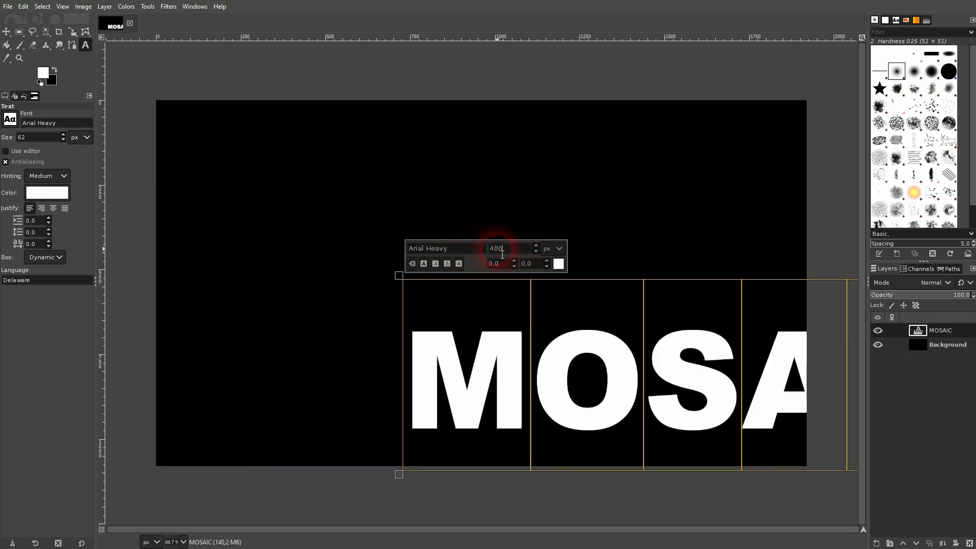
click(558, 264)
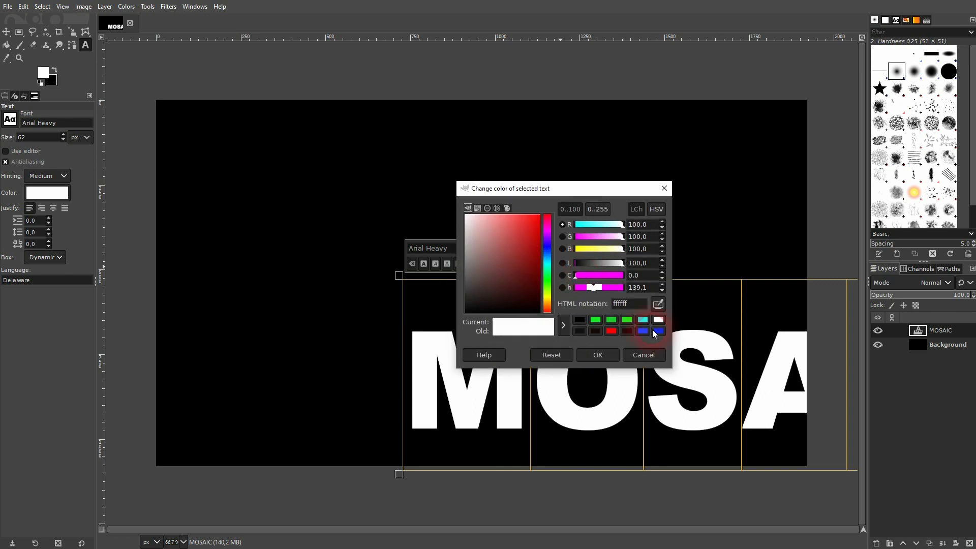
click(651, 358)
Center the MOSAIC text layer horizontally and vertically relative to the image with the Alignment tool
drag(6, 32, 45, 46)
click(508, 365)
click(39, 143)
click(35, 161)
click(84, 125)
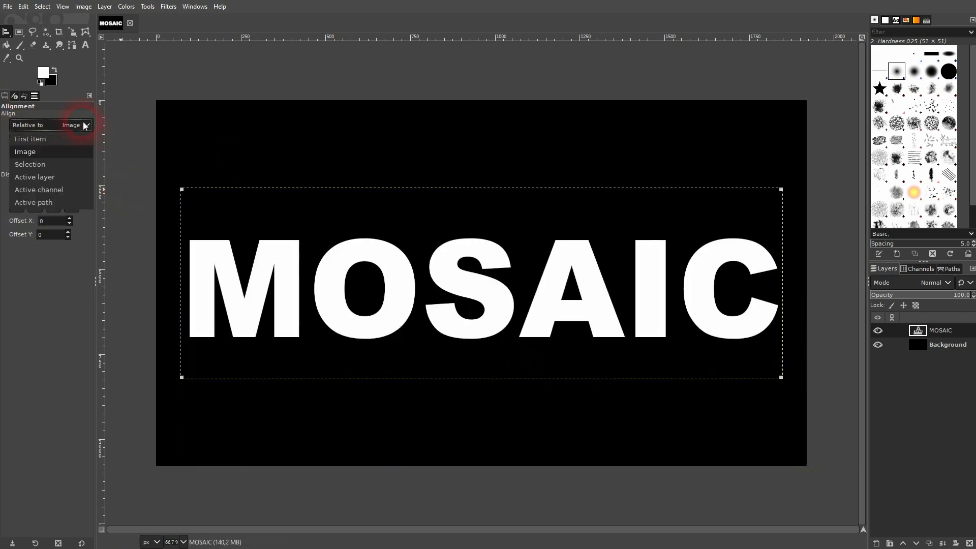
click(84, 126)
drag(6, 32, 41, 38)
click(878, 330)
click(878, 331)
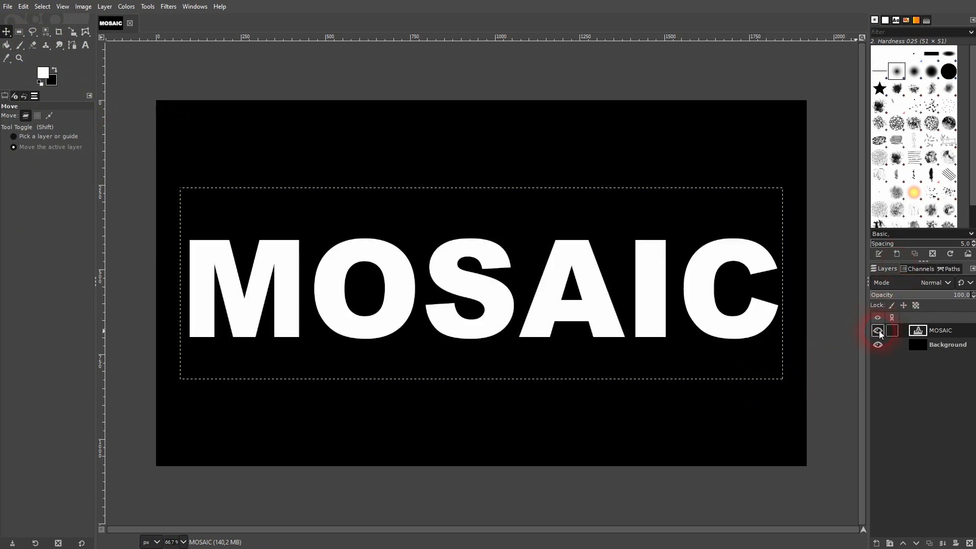
click(175, 6)
mouse_move(238, 105)
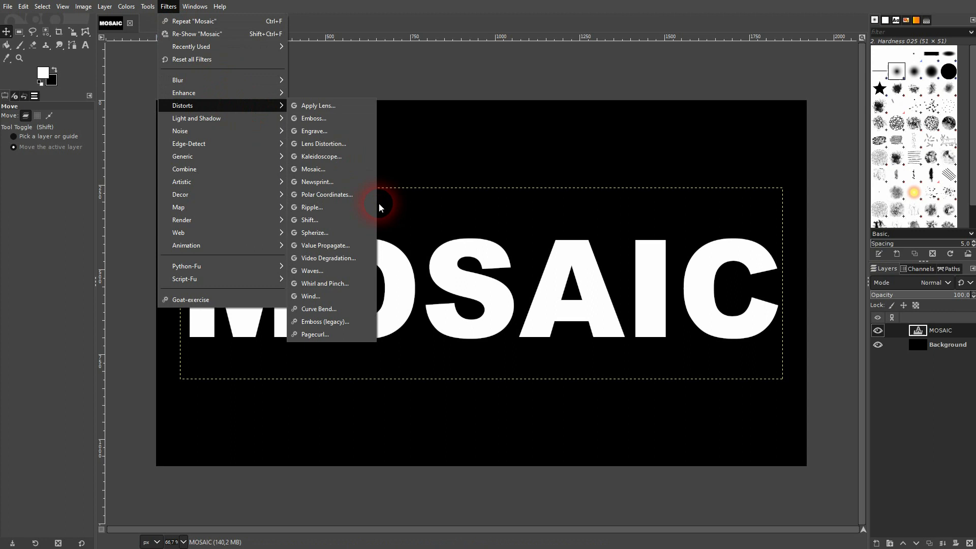
click(336, 168)
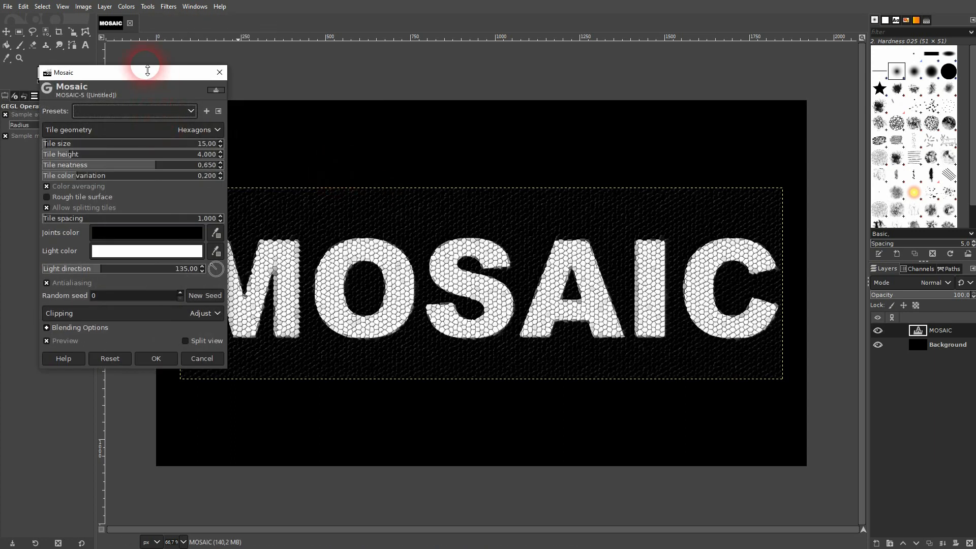
drag(149, 76, 135, 42)
click(53, 307)
click(53, 307)
scroll(352, 310, up, 3)
scroll(355, 314, up, 1)
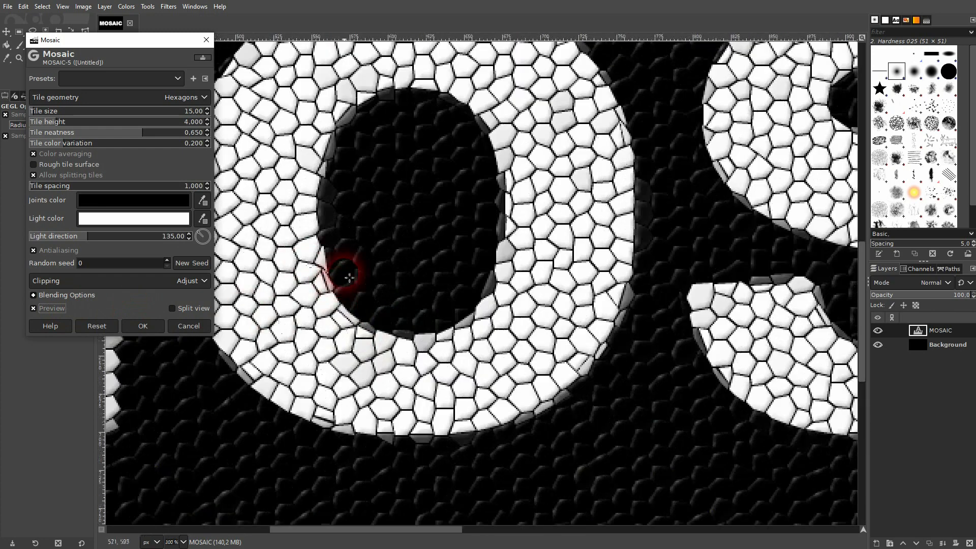
scroll(403, 201, up, 1)
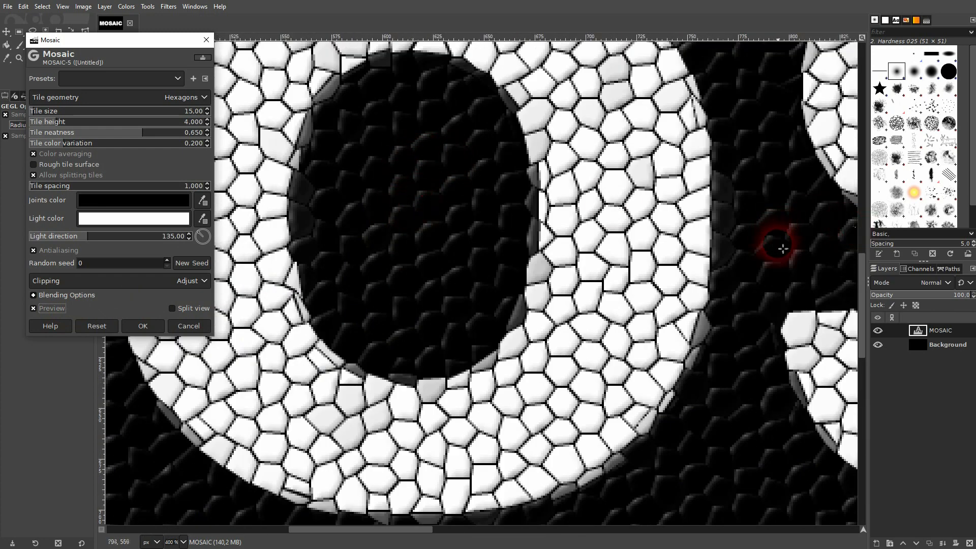
scroll(779, 234, down, 3)
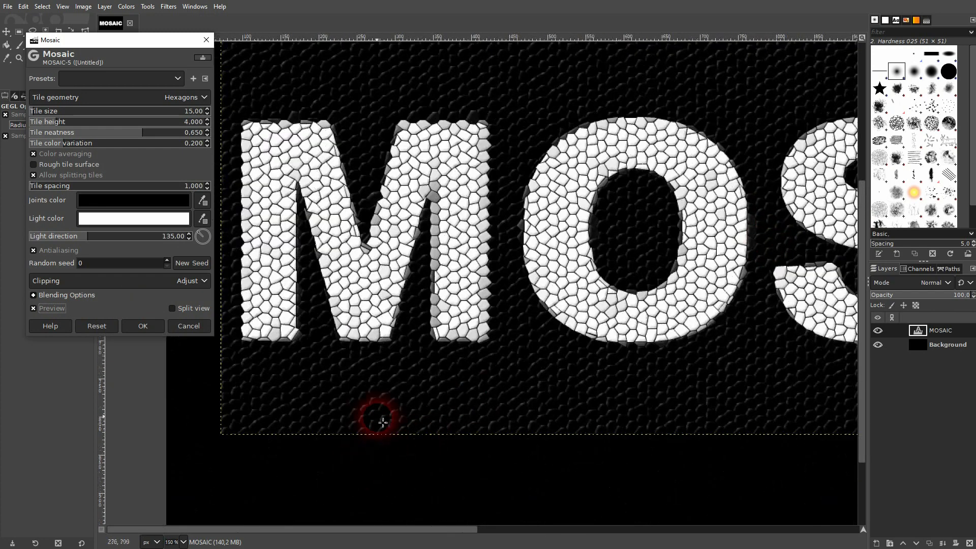
click(191, 325)
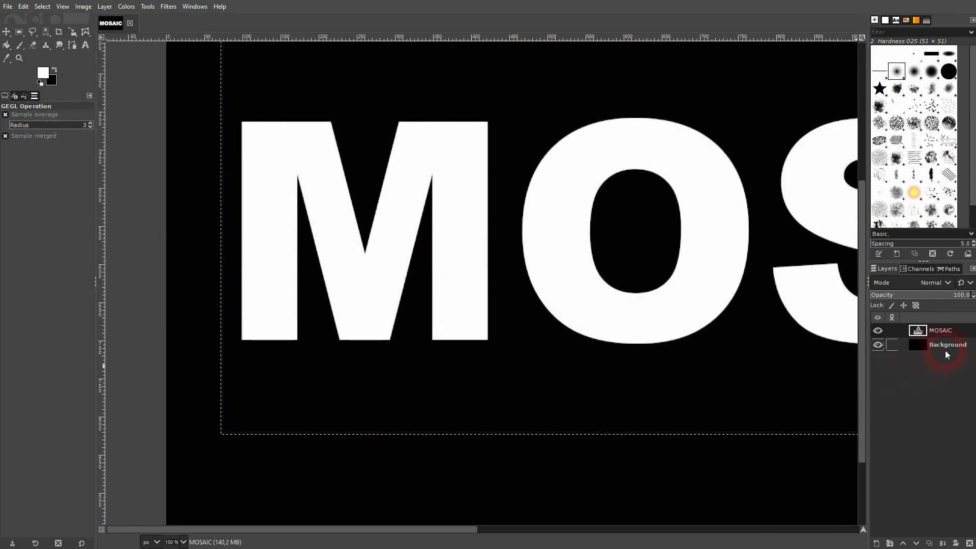
Convert the MOSAIC text layer's alpha channel into a selection
right_click(938, 332)
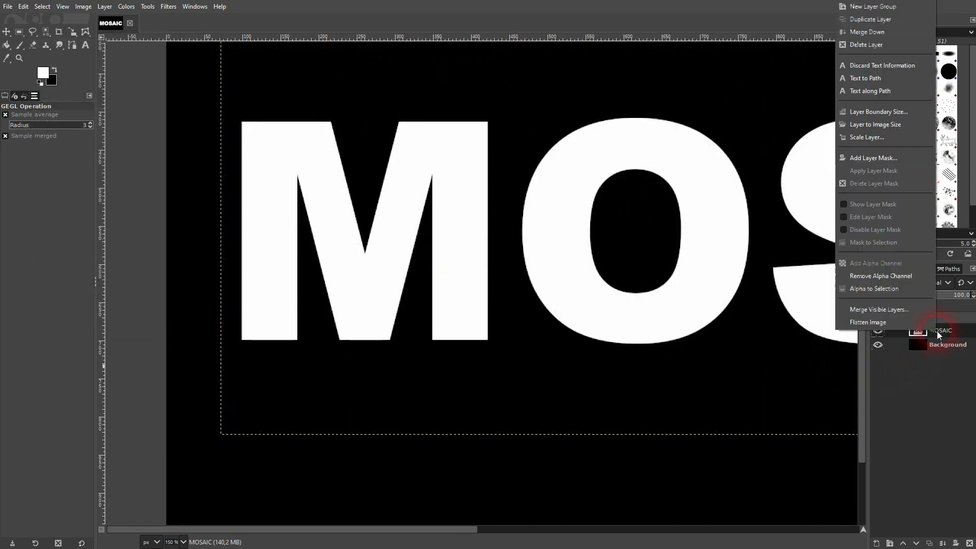
click(877, 288)
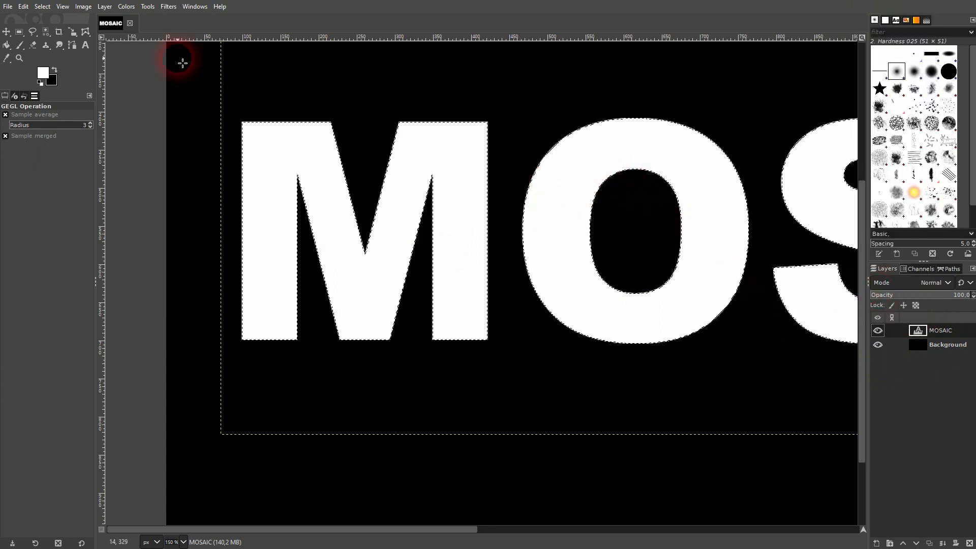
Open the Distorts Mosaic filter on the text selection and toggle its preview while inspecting the tiles
click(166, 8)
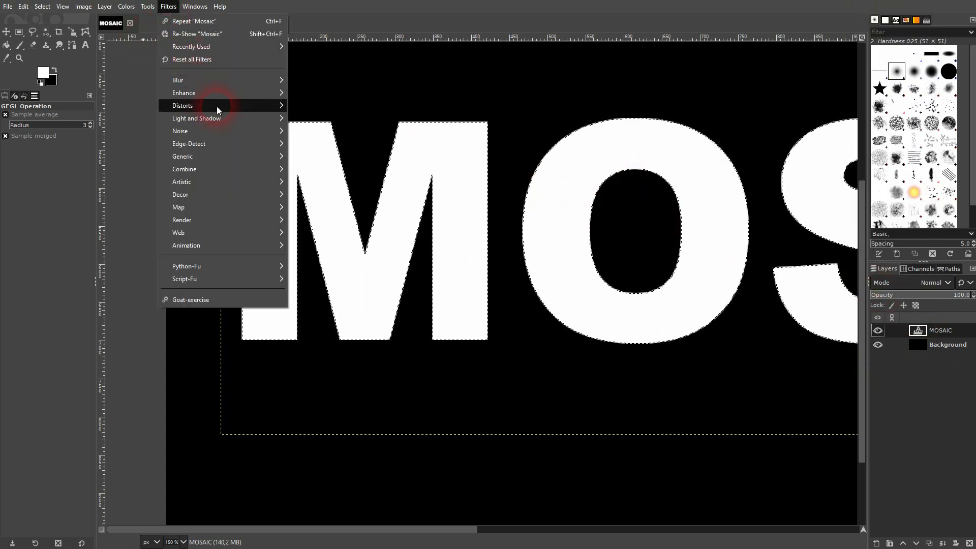
mouse_move(217, 106)
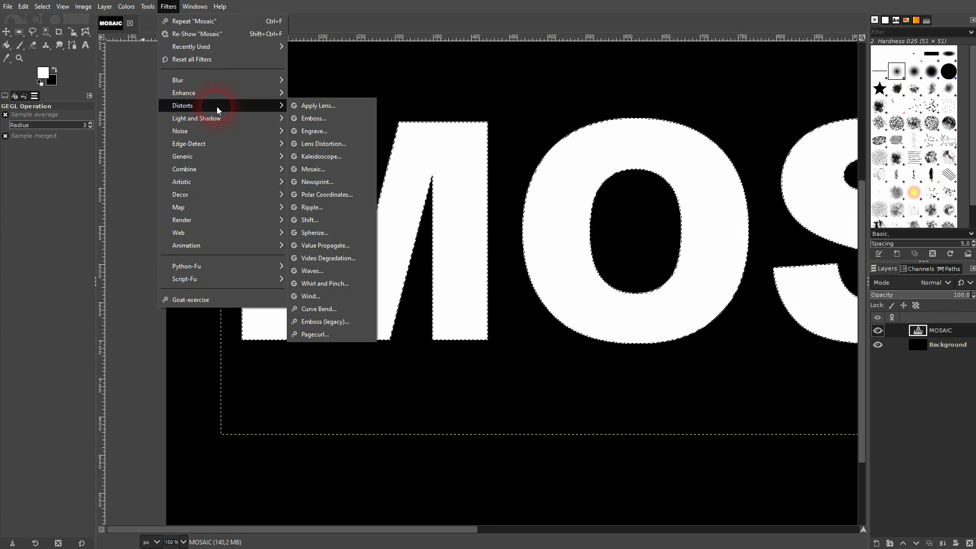
click(337, 169)
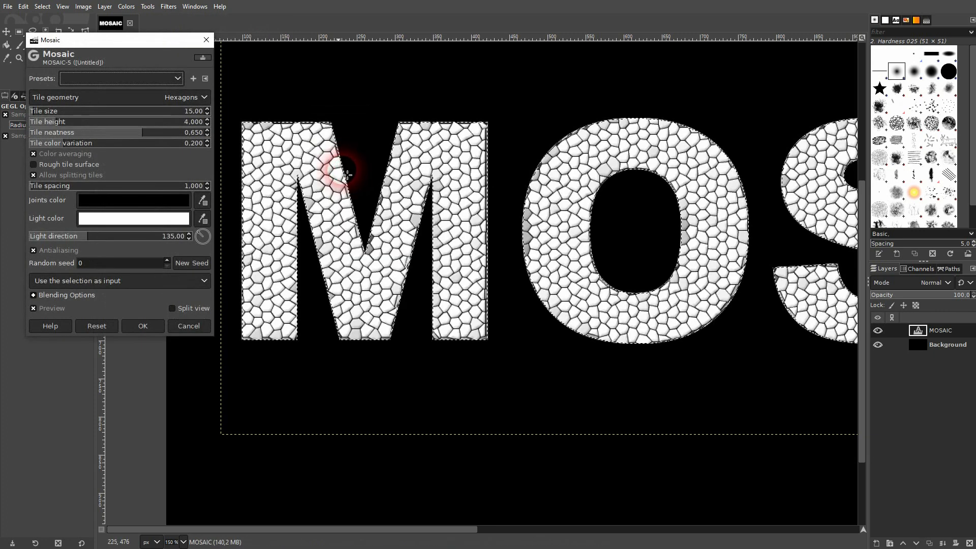
scroll(483, 386, up, 3)
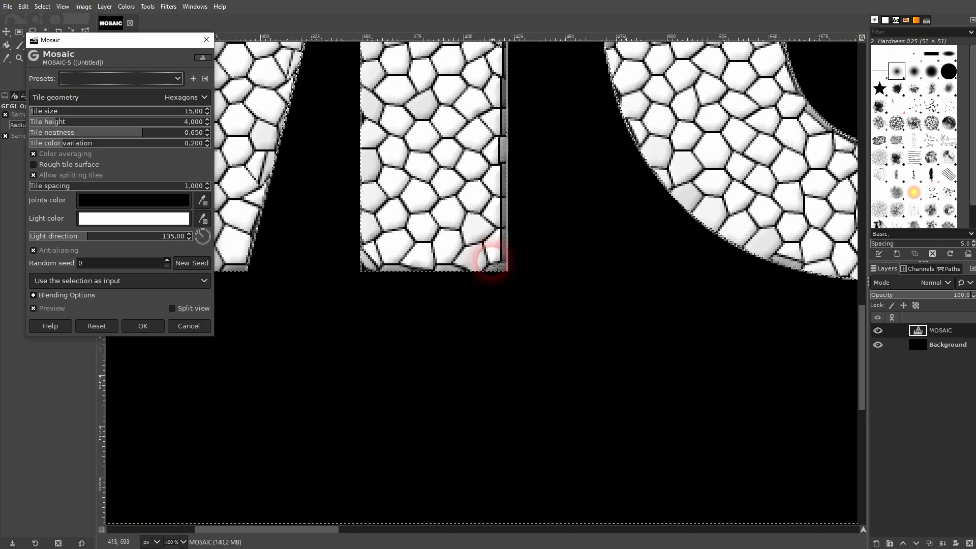
click(52, 308)
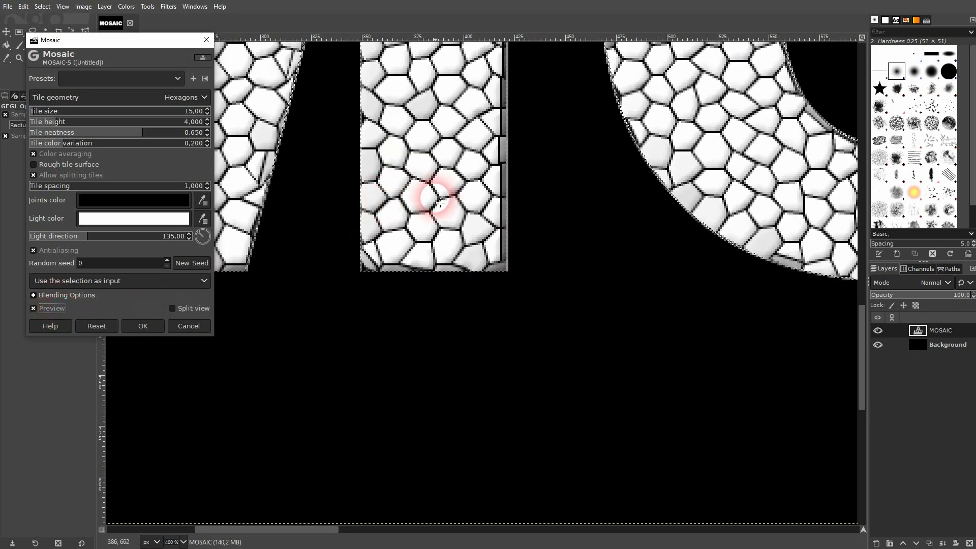
scroll(432, 201, down, 2)
scroll(440, 204, down, 2)
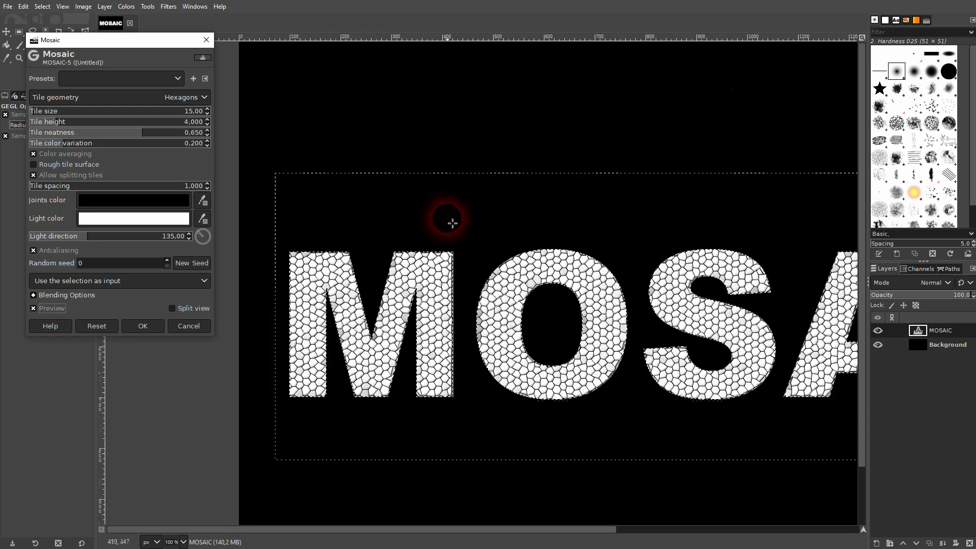
scroll(600, 401, down, 1)
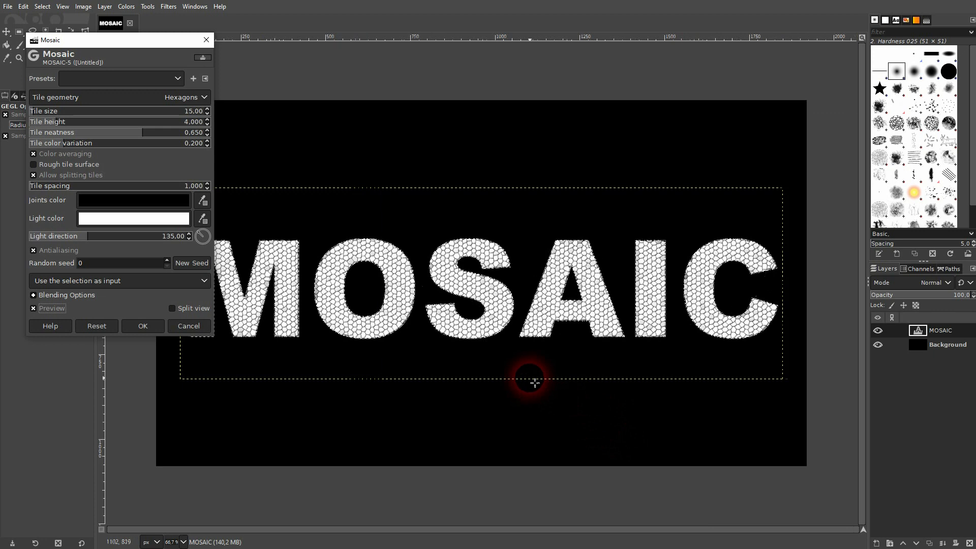
scroll(526, 380, down, 1)
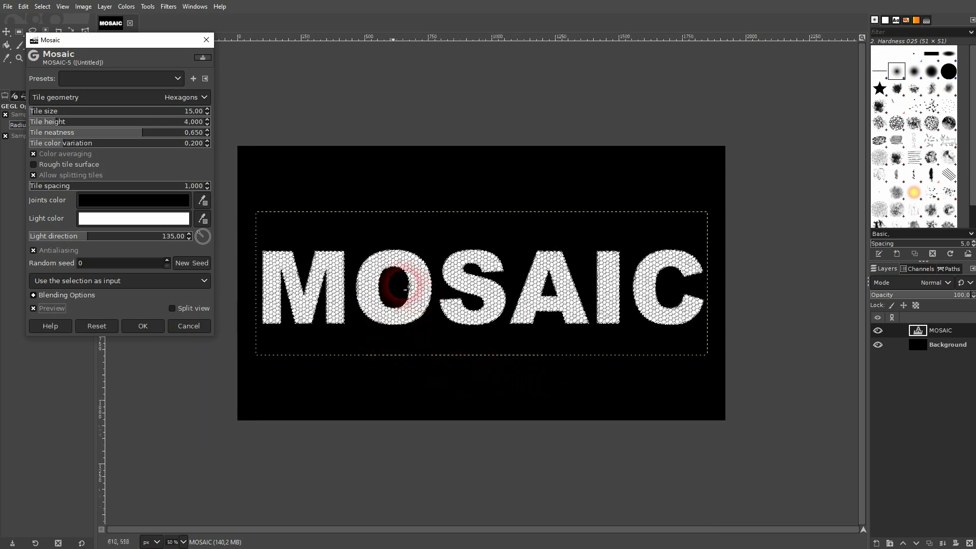
Try the Squares, Octagons and Triangles tile geometries before returning the Mosaic to Hexagons
click(100, 98)
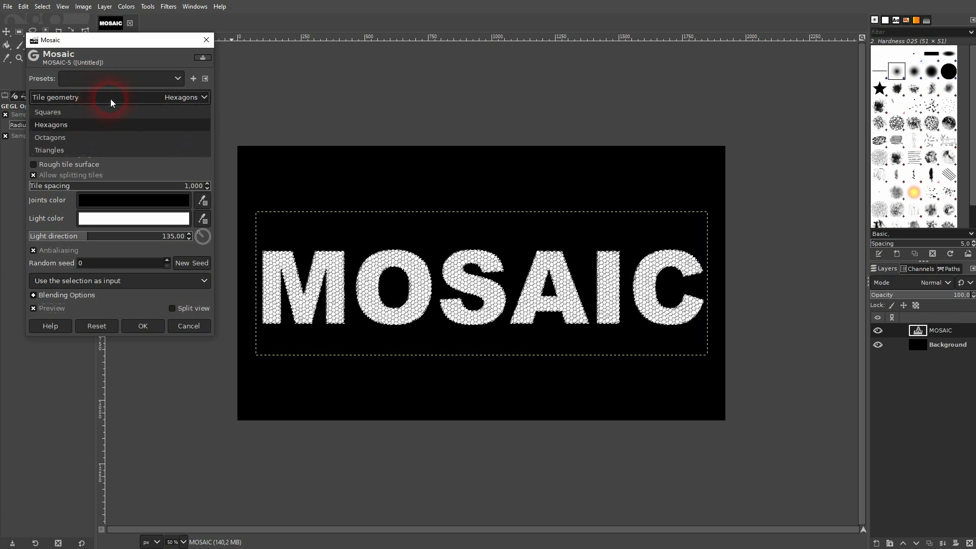
click(93, 112)
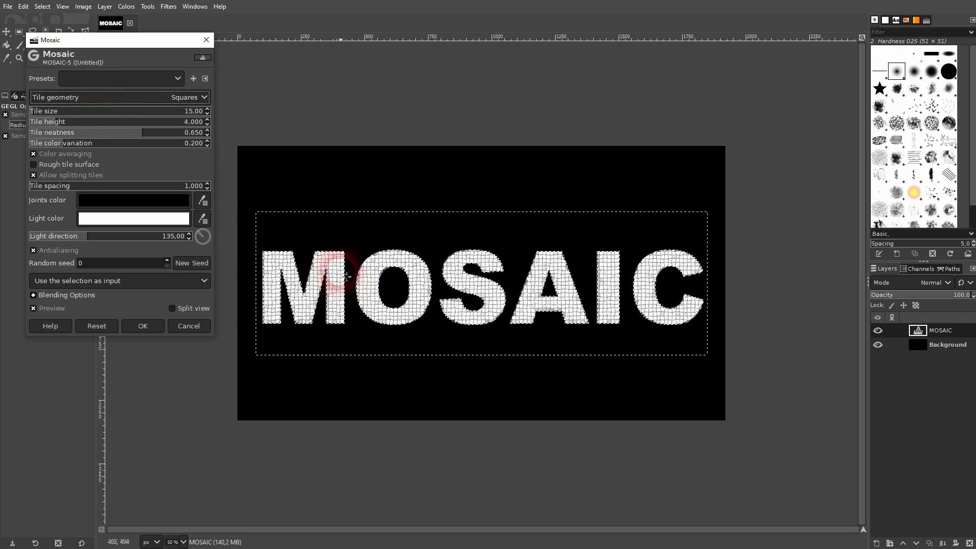
click(88, 99)
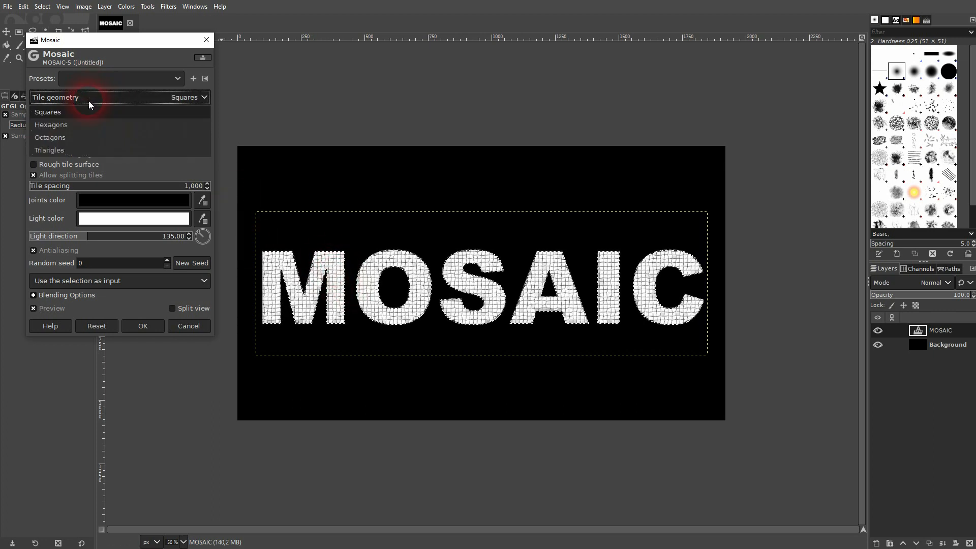
click(83, 138)
scroll(340, 302, up, 8)
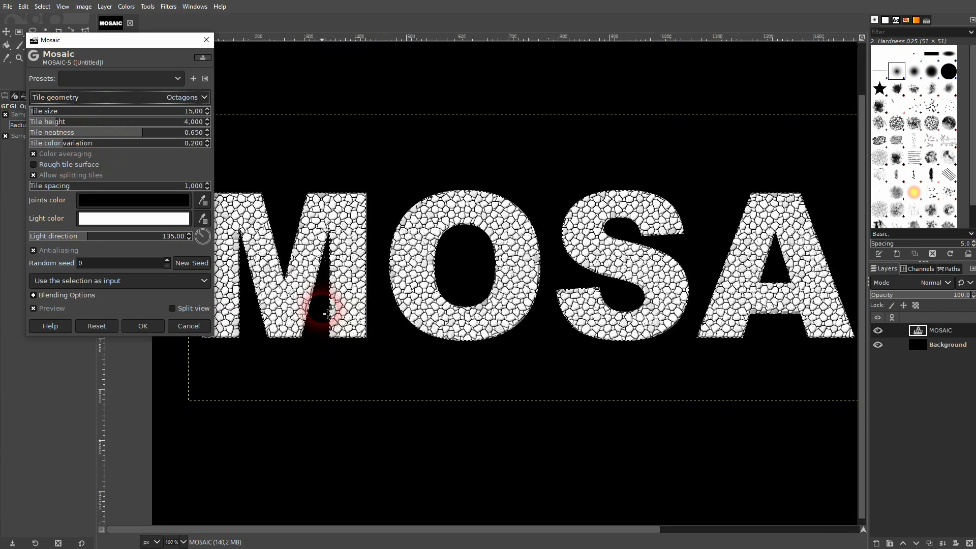
scroll(418, 273, down, 1)
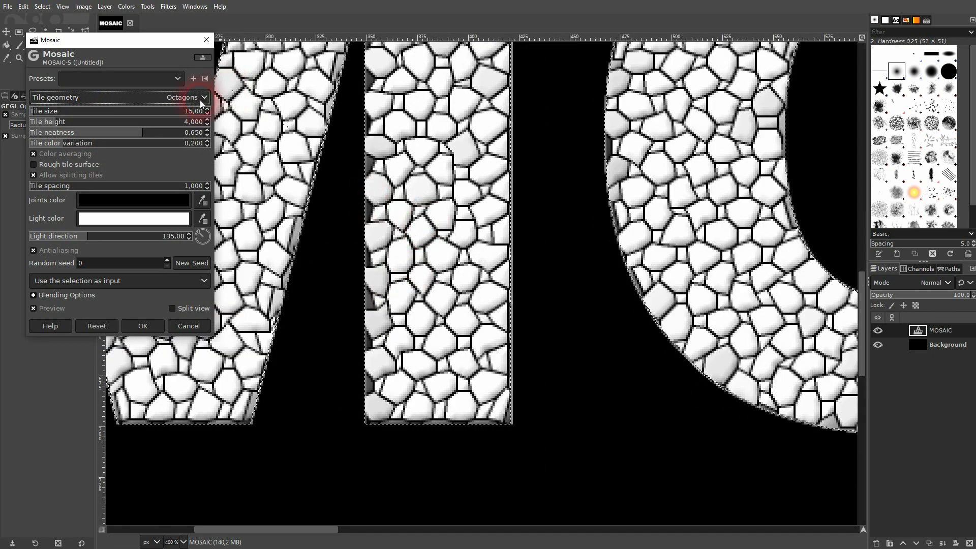
click(82, 102)
click(68, 148)
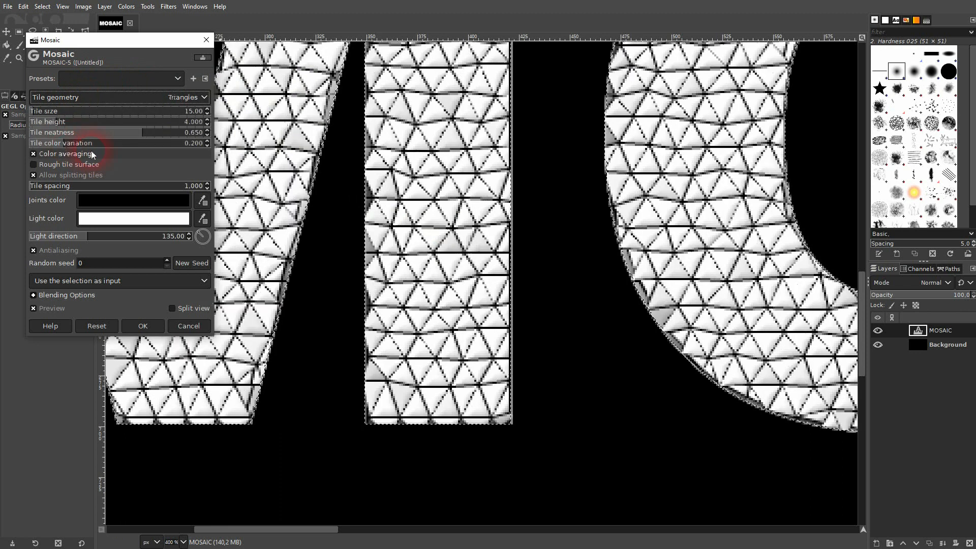
click(73, 100)
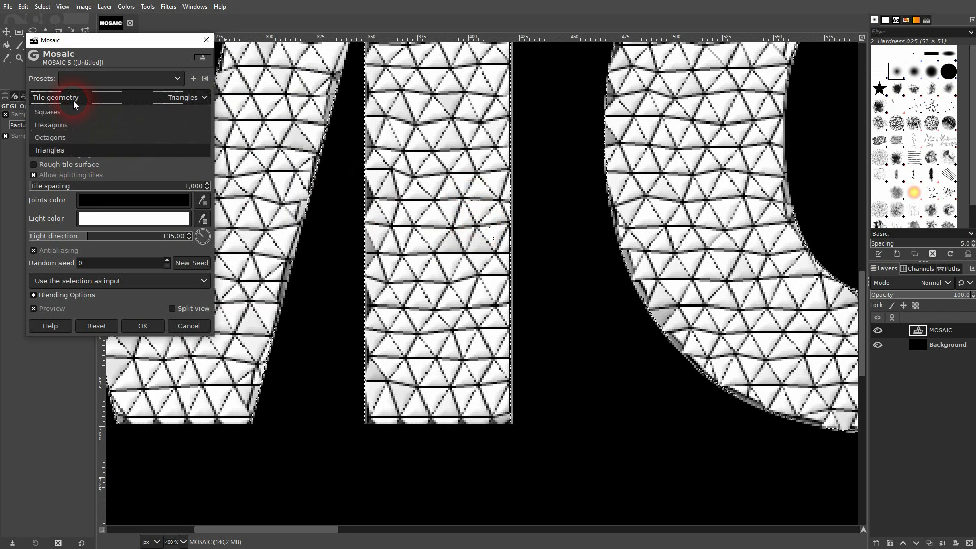
click(90, 124)
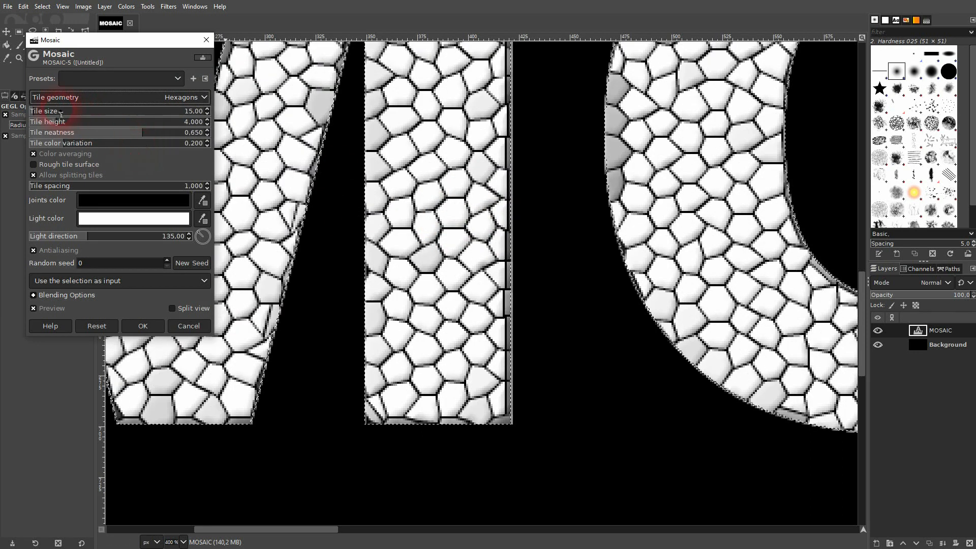
Set the Mosaic tile size to 165.76 and the tile height to about 16.7
scroll(445, 176, down, 3)
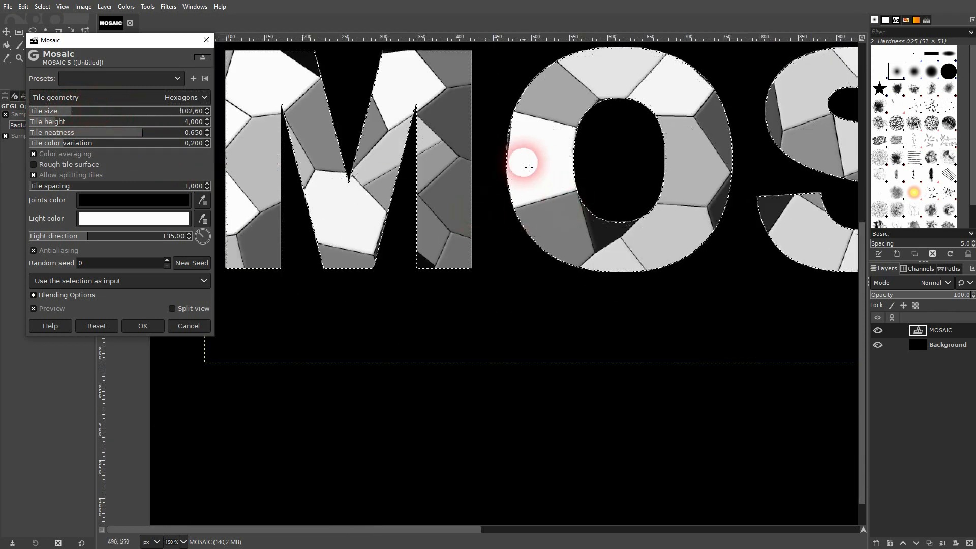
scroll(523, 158, down, 2)
drag(863, 176, 847, 130)
click(544, 245)
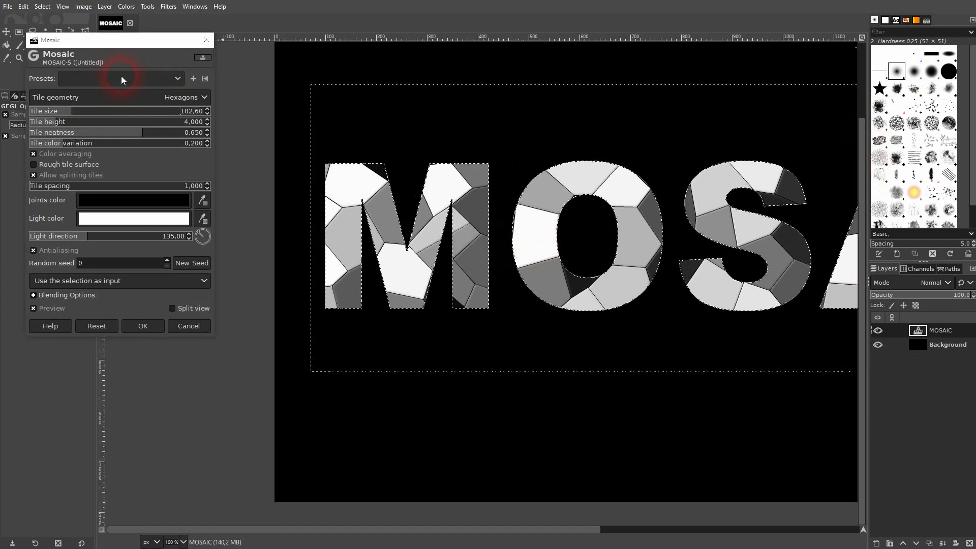
drag(101, 46, 138, 73)
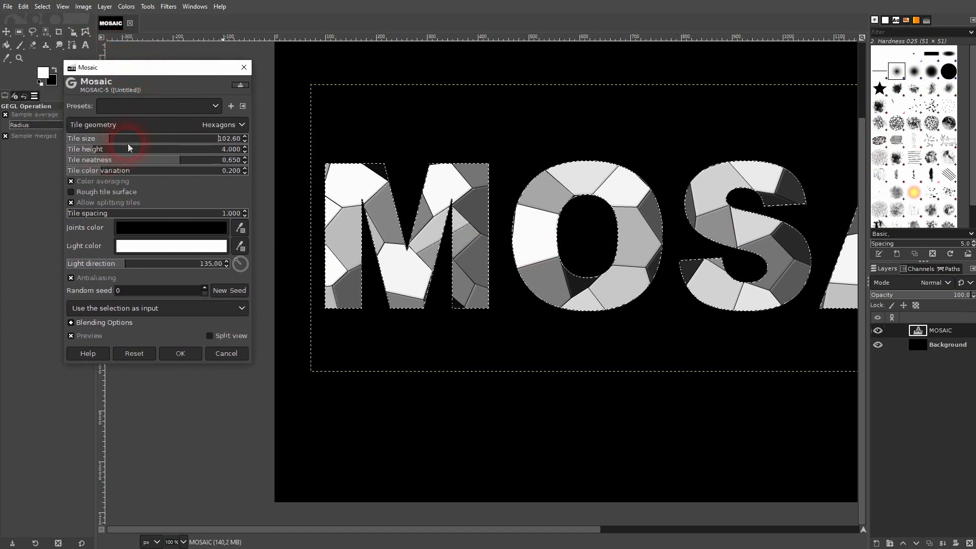
click(209, 145)
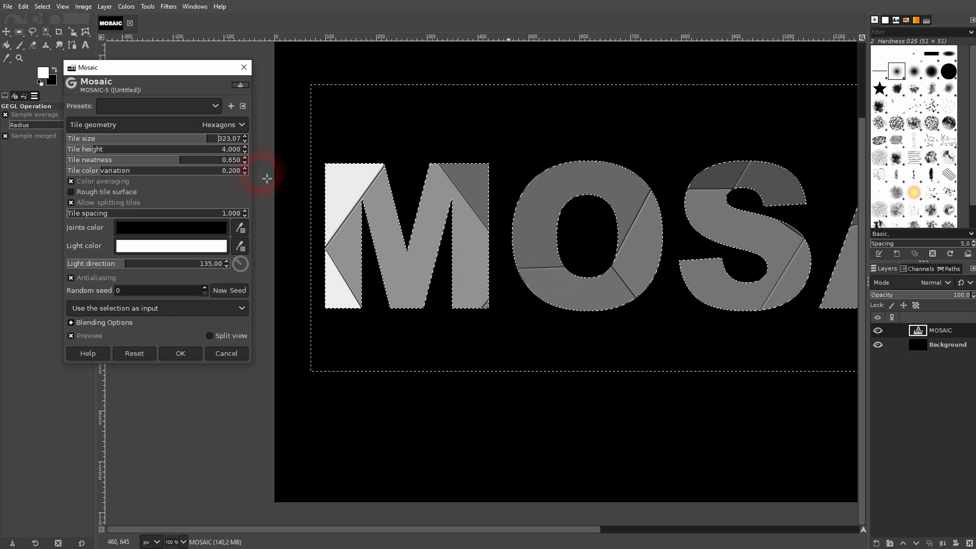
click(146, 139)
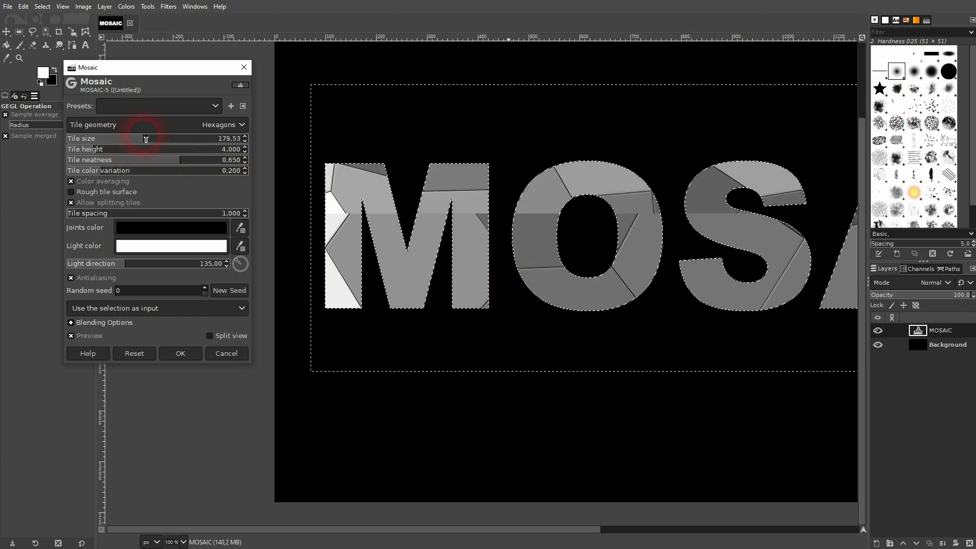
click(138, 138)
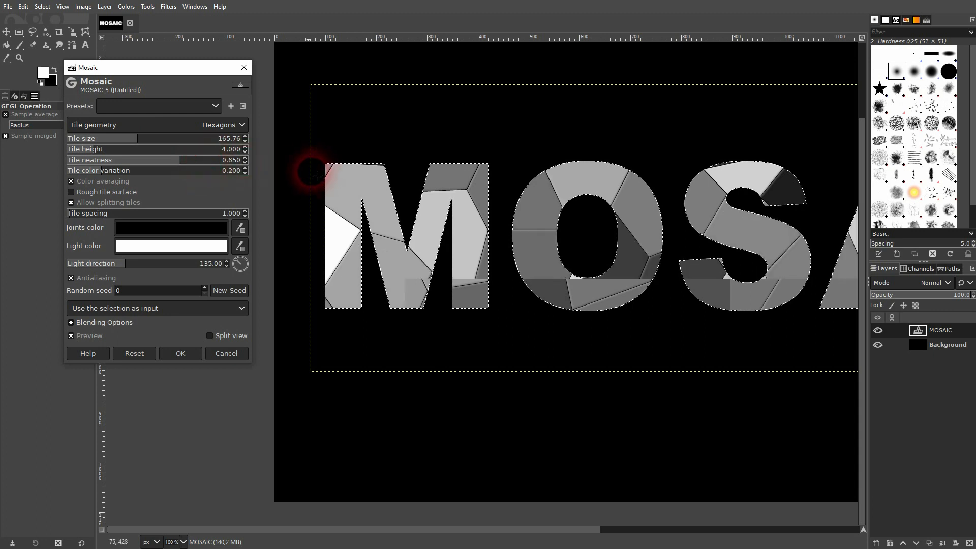
drag(104, 151, 211, 145)
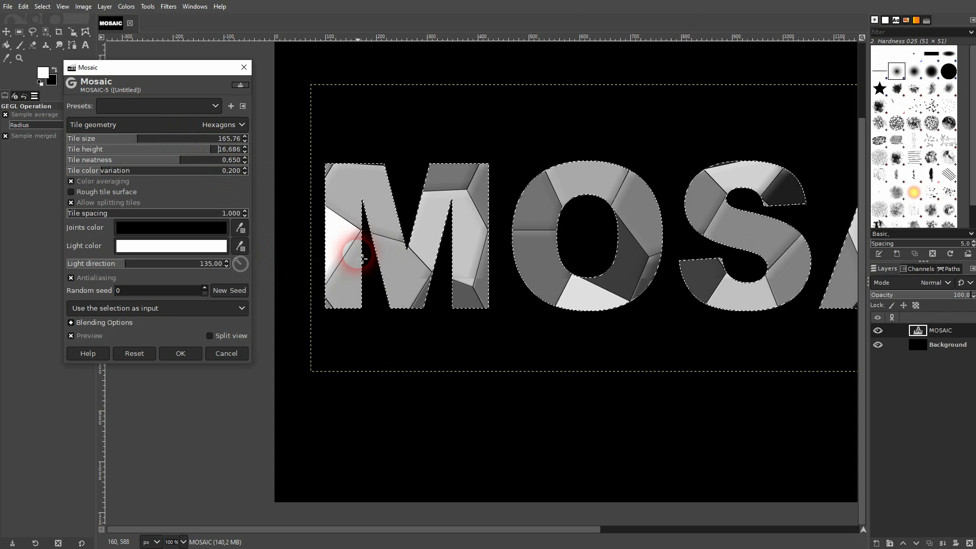
Set the Mosaic tile height to 2.767, tile neatness to 0.517 and tile color variation to 0.119
click(84, 152)
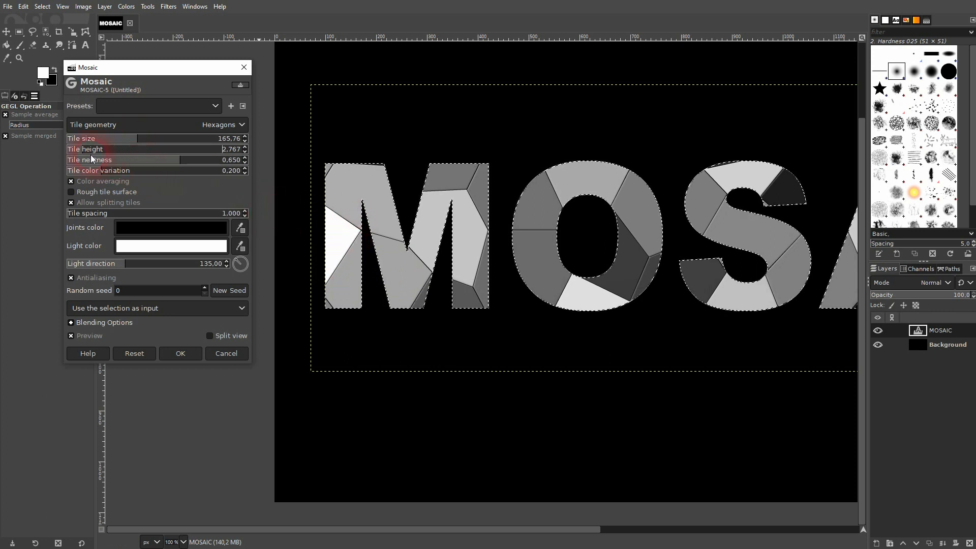
drag(188, 161, 247, 159)
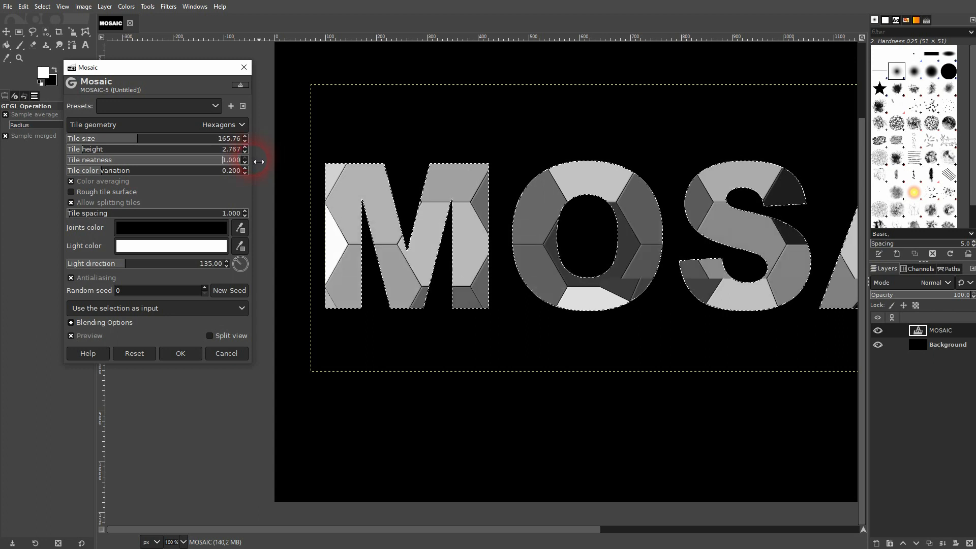
click(75, 160)
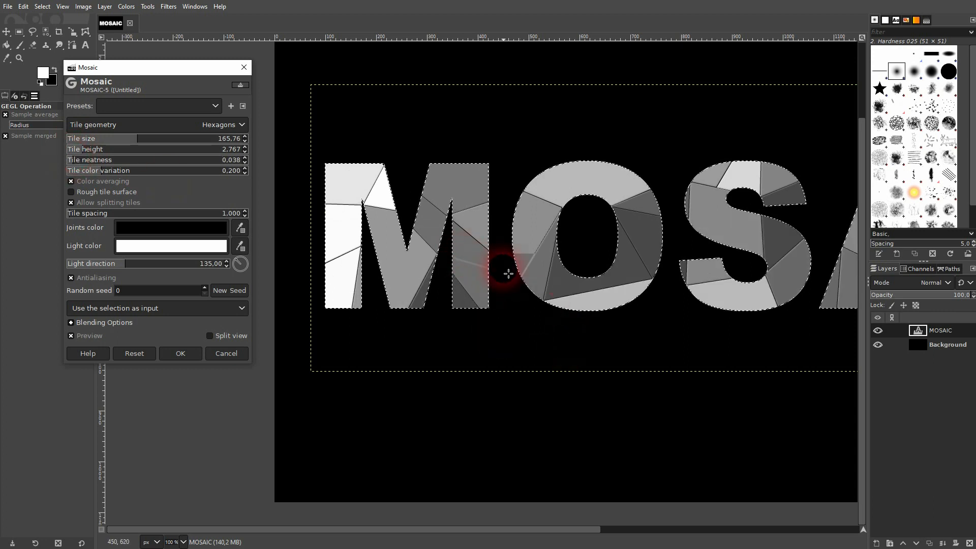
click(159, 159)
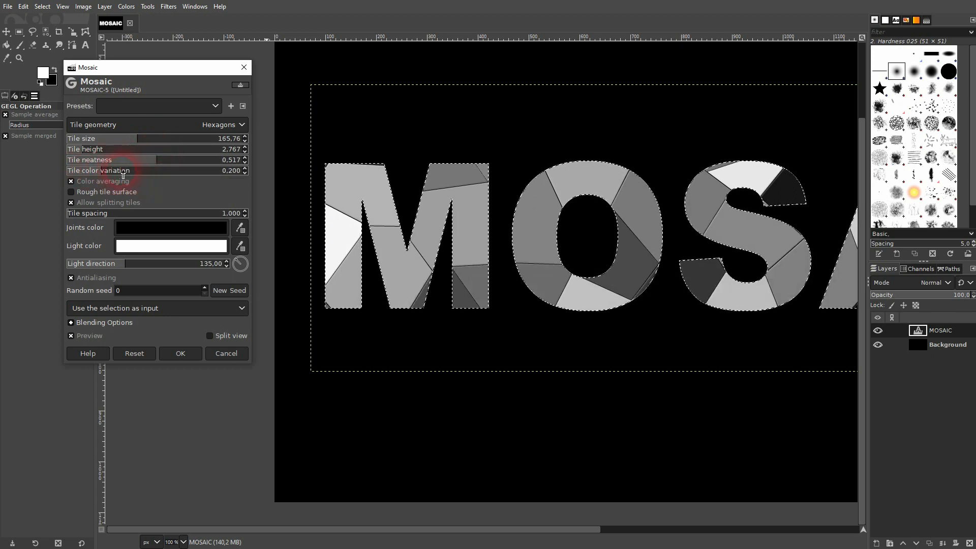
click(227, 171)
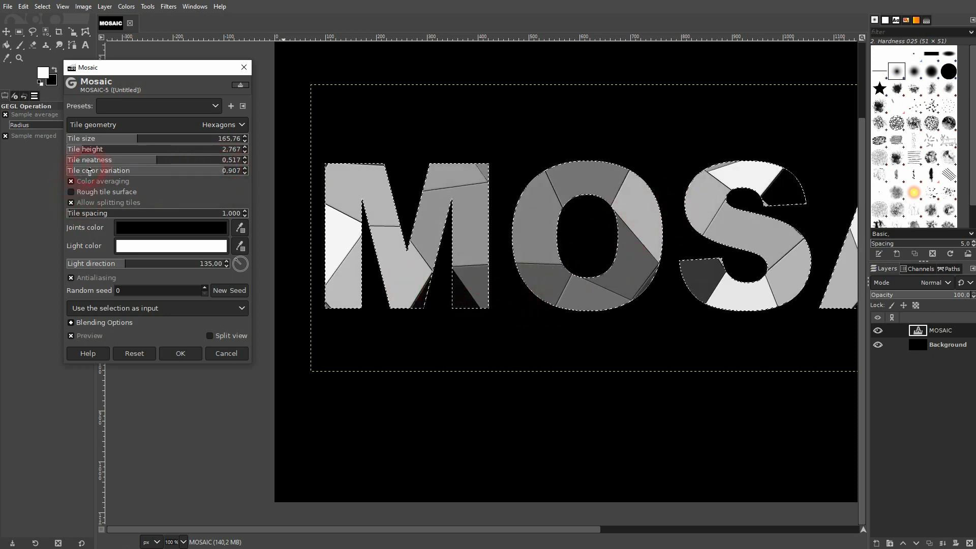
click(88, 171)
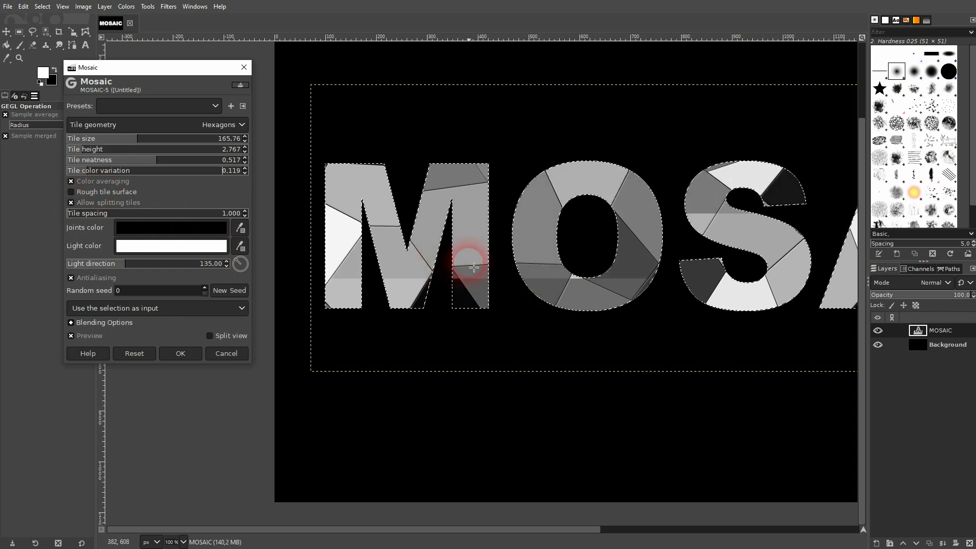
Toggle Color averaging, Rough tile surface and Allow splitting tiles on and off while comparing the zoomed preview
click(84, 182)
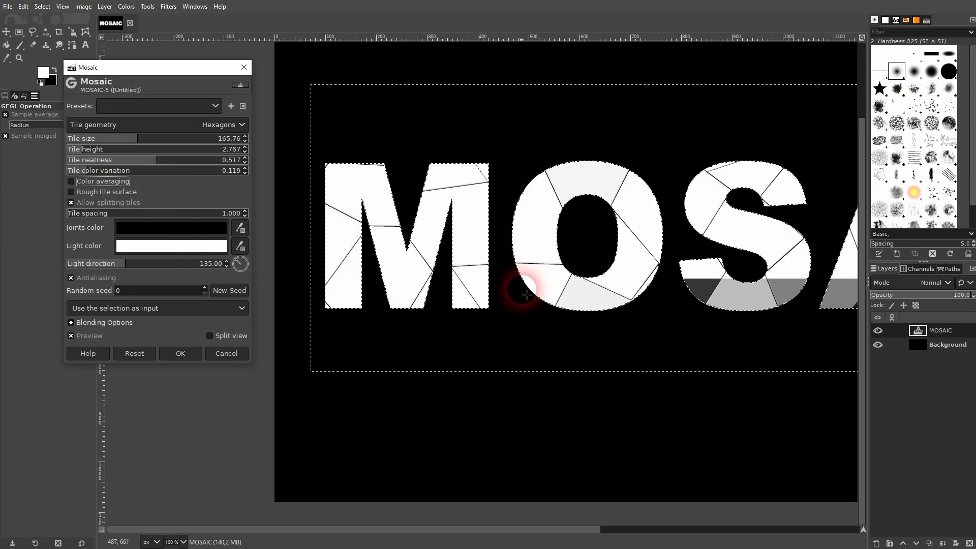
click(95, 184)
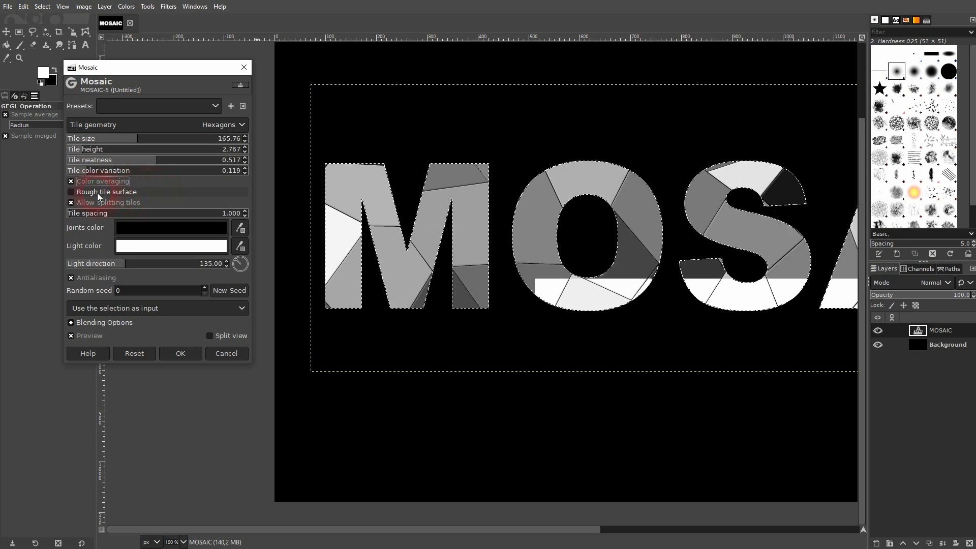
click(93, 193)
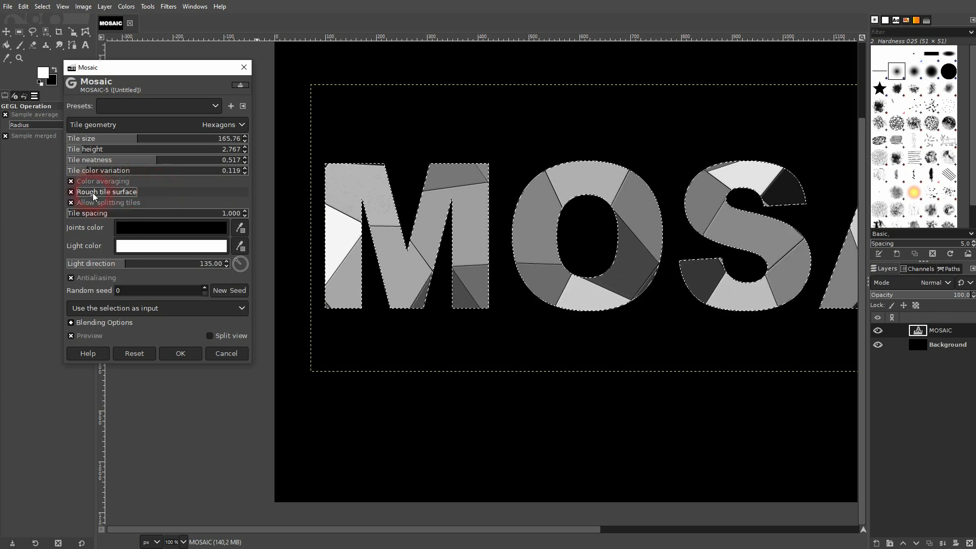
scroll(364, 196, up, 2)
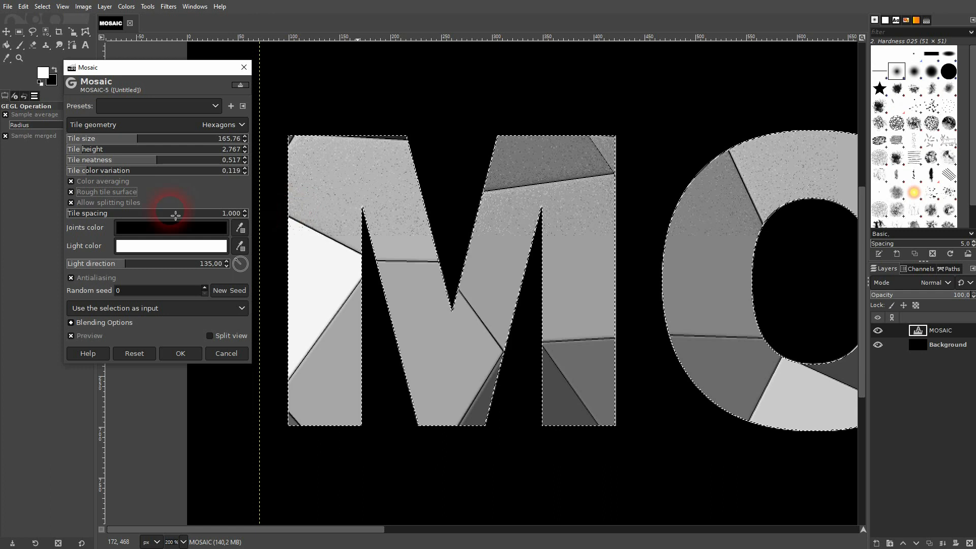
click(93, 193)
scroll(365, 197, up, 2)
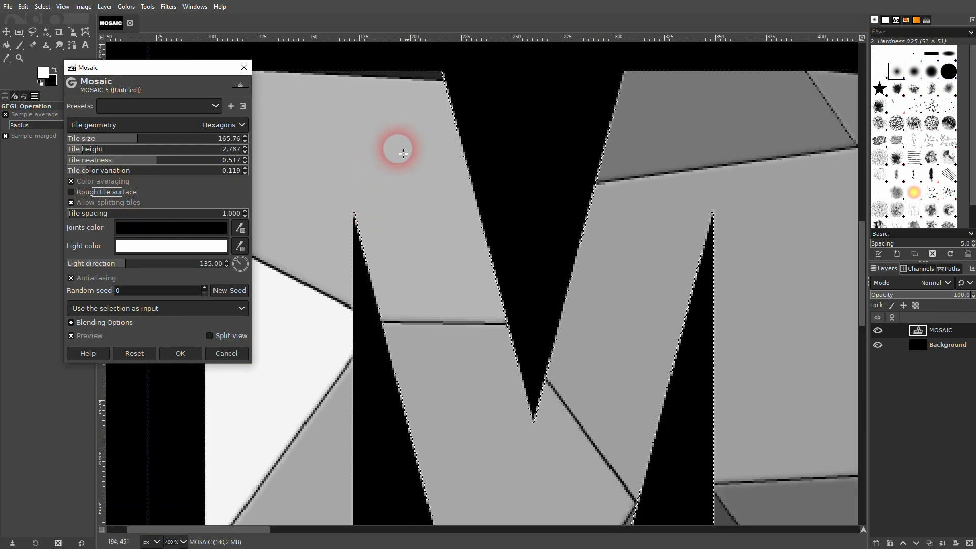
click(95, 193)
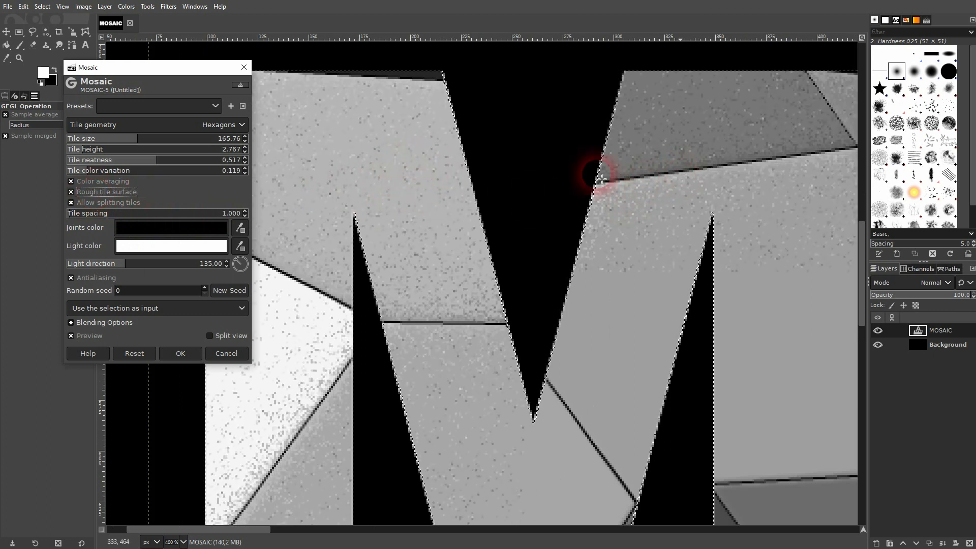
click(103, 194)
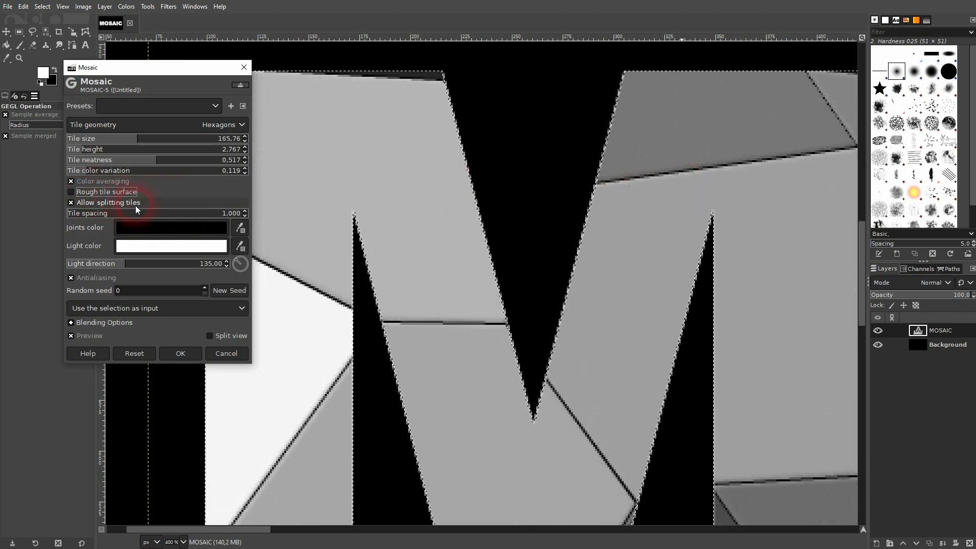
click(121, 204)
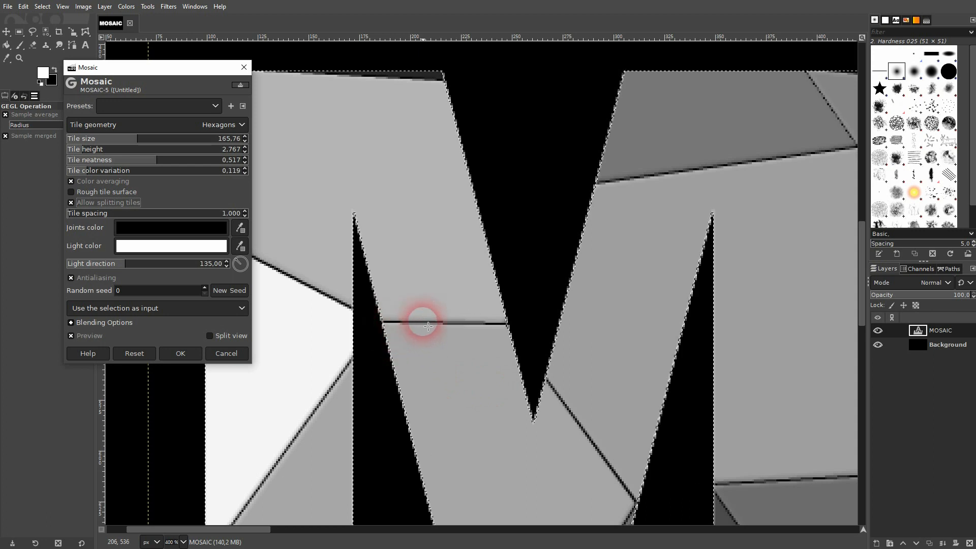
Set the Mosaic tile spacing to 1.272 and the light direction to 17.53
drag(128, 214, 266, 281)
drag(131, 216, 159, 219)
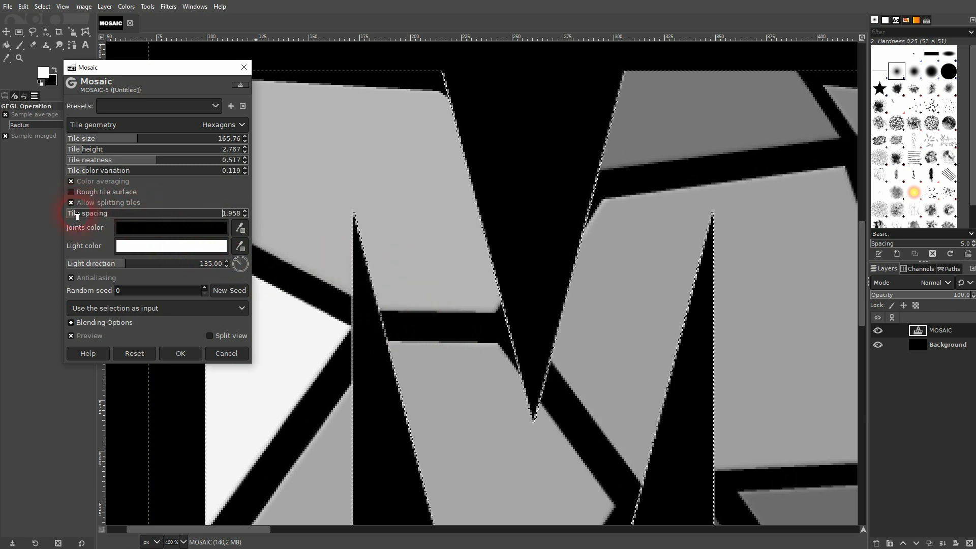
drag(73, 216, 73, 216)
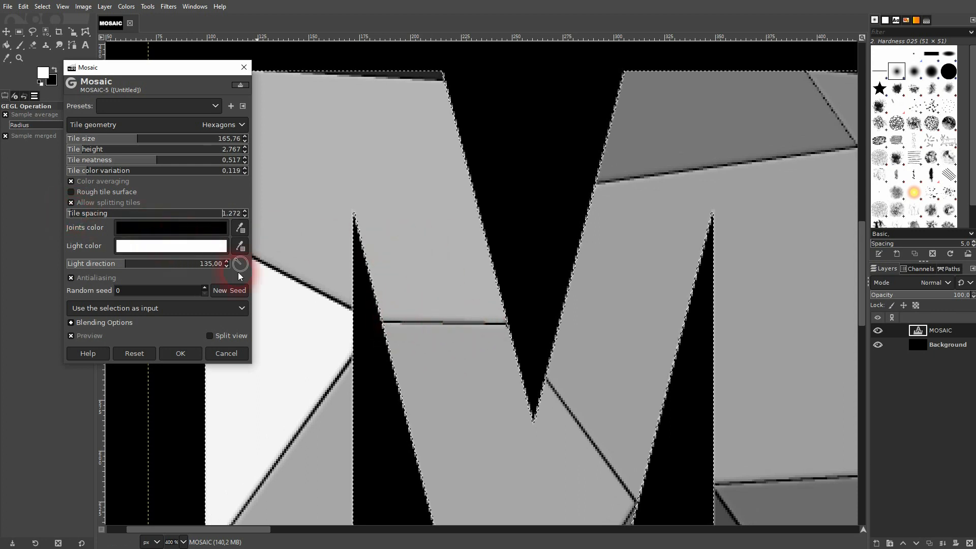
drag(147, 265, 412, 322)
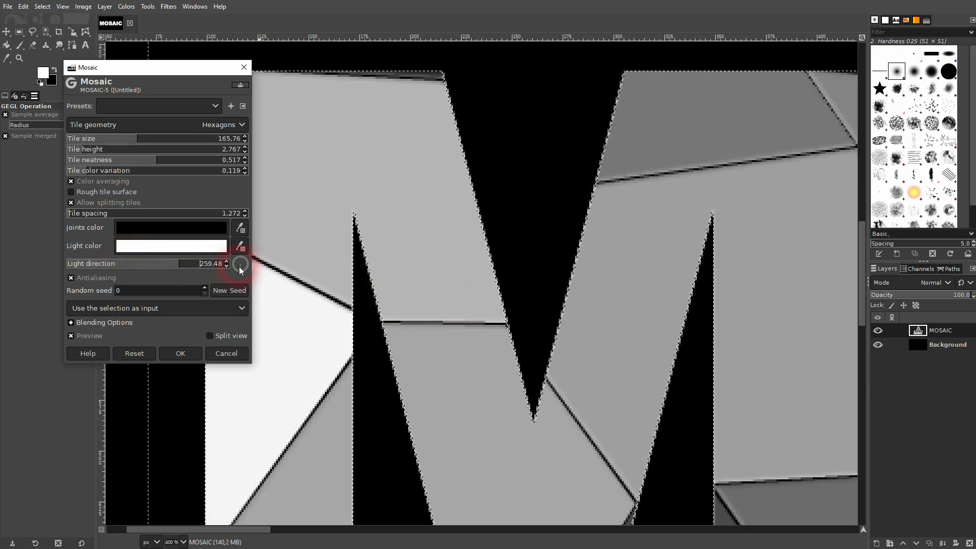
drag(181, 264, 242, 265)
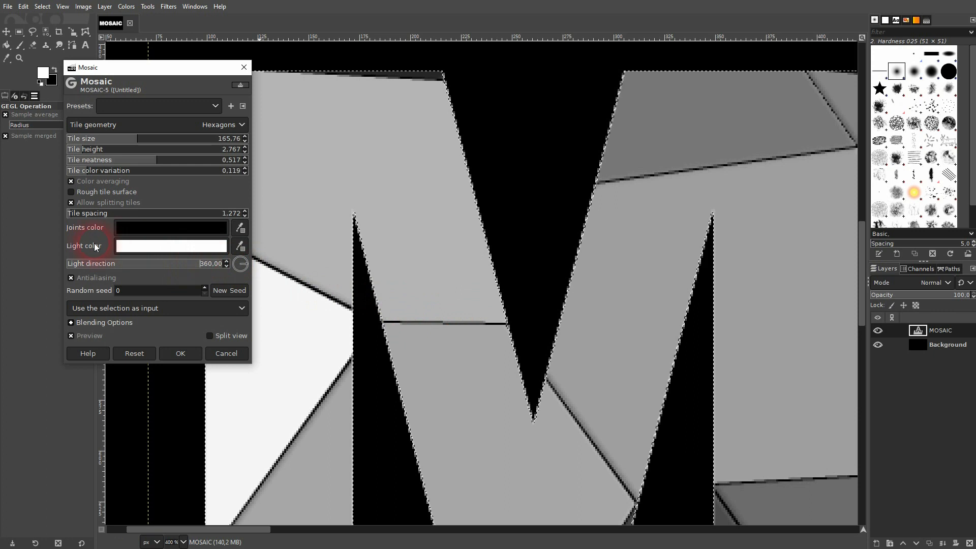
drag(78, 268, 76, 264)
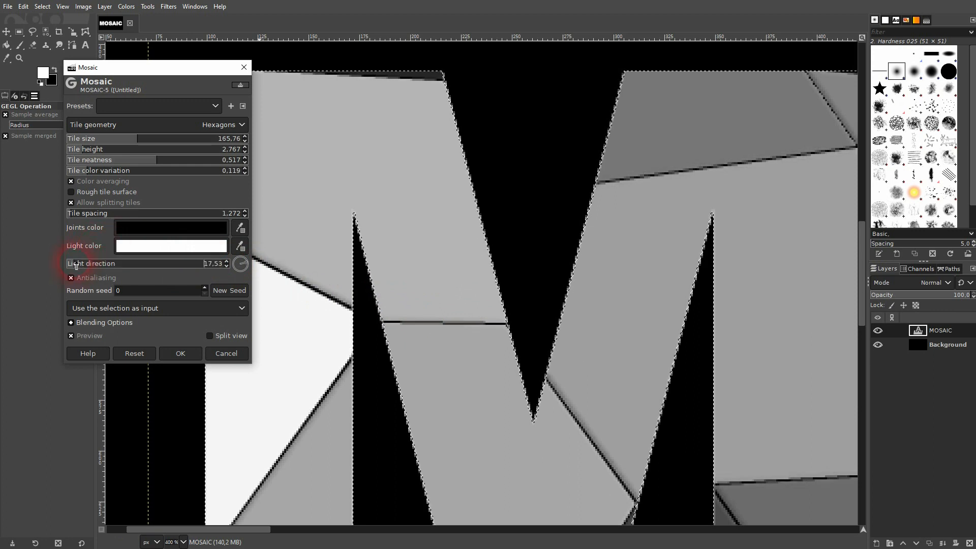
Try a red joints color and open the light color picker, cancelling both dialogs
click(157, 227)
drag(121, 183, 160, 147)
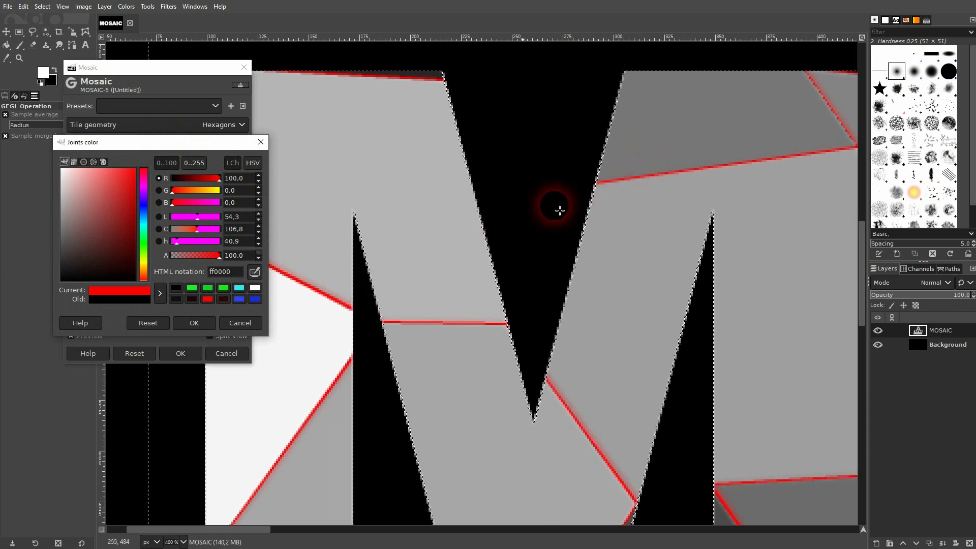
click(244, 324)
click(163, 247)
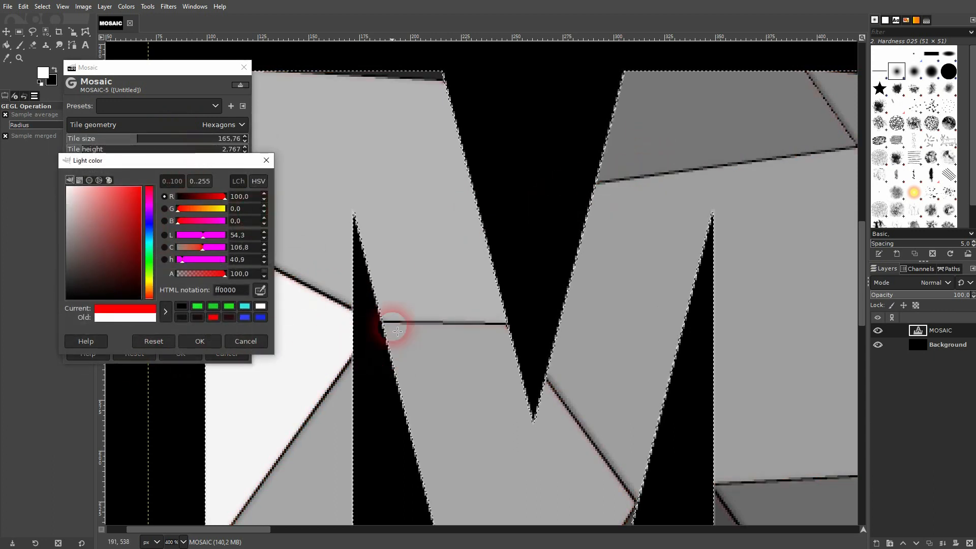
click(245, 341)
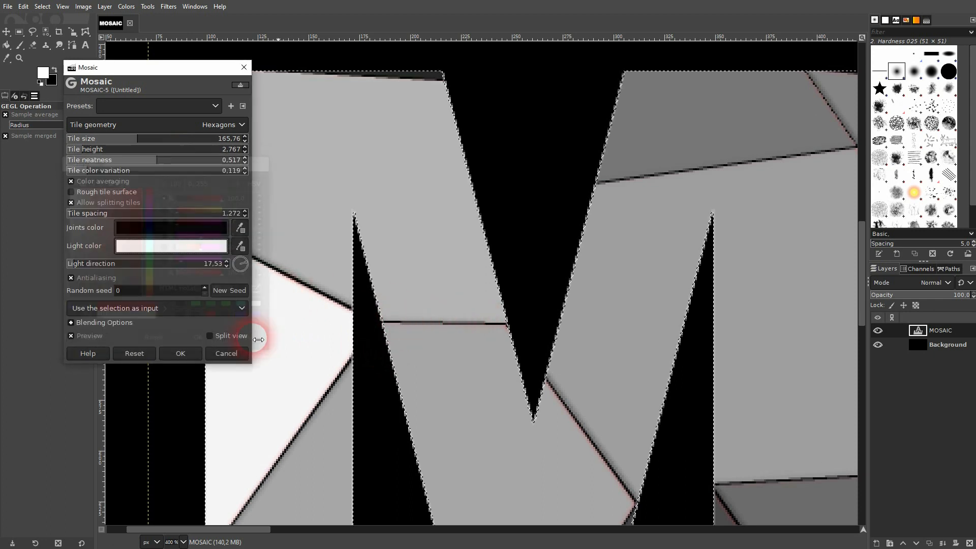
Generate a new random seed for the mosaic tile layout
click(236, 294)
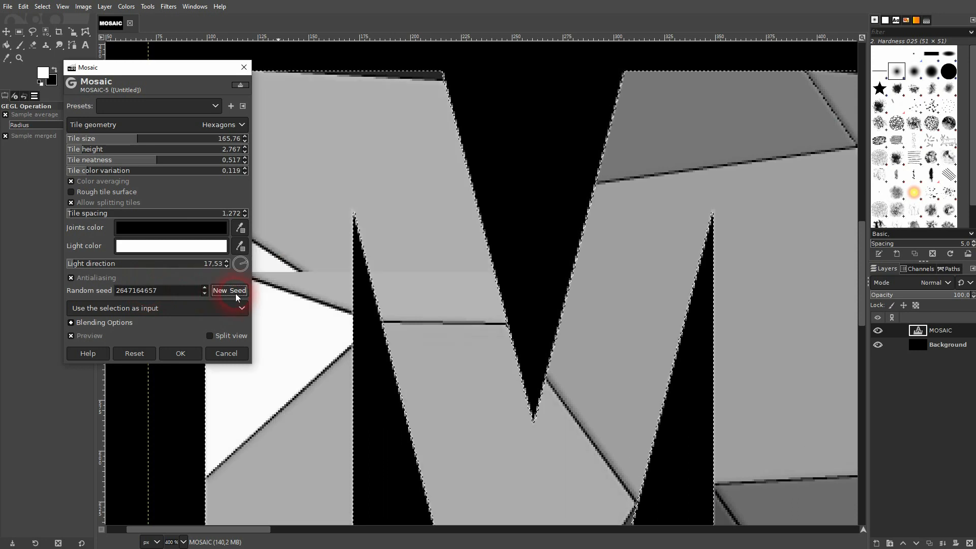
scroll(427, 270, down, 2)
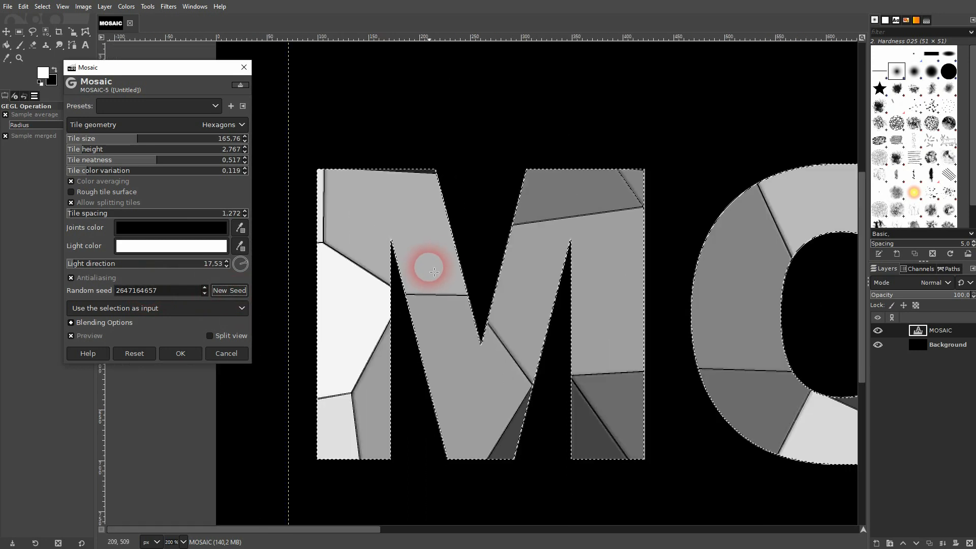
scroll(430, 266, down, 1)
scroll(523, 353, down, 5)
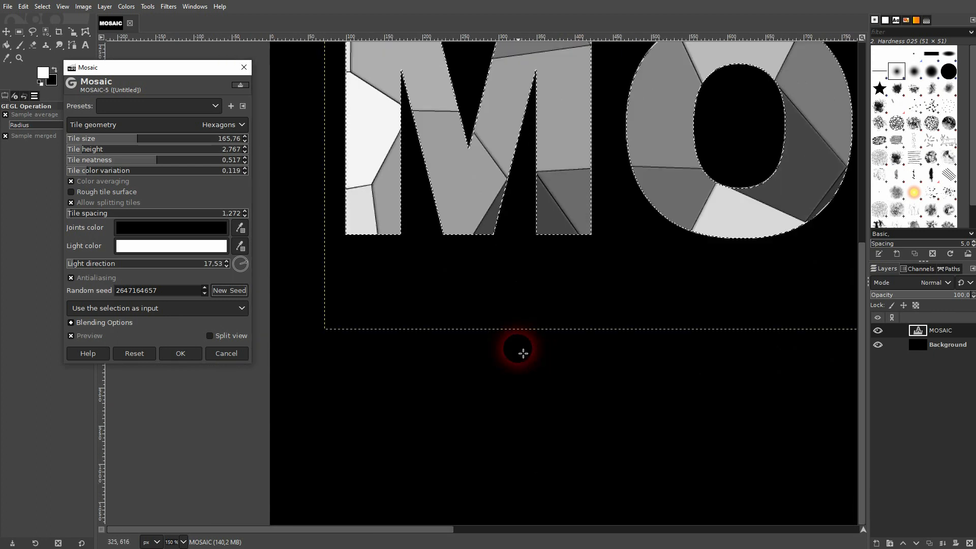
scroll(523, 353, down, 2)
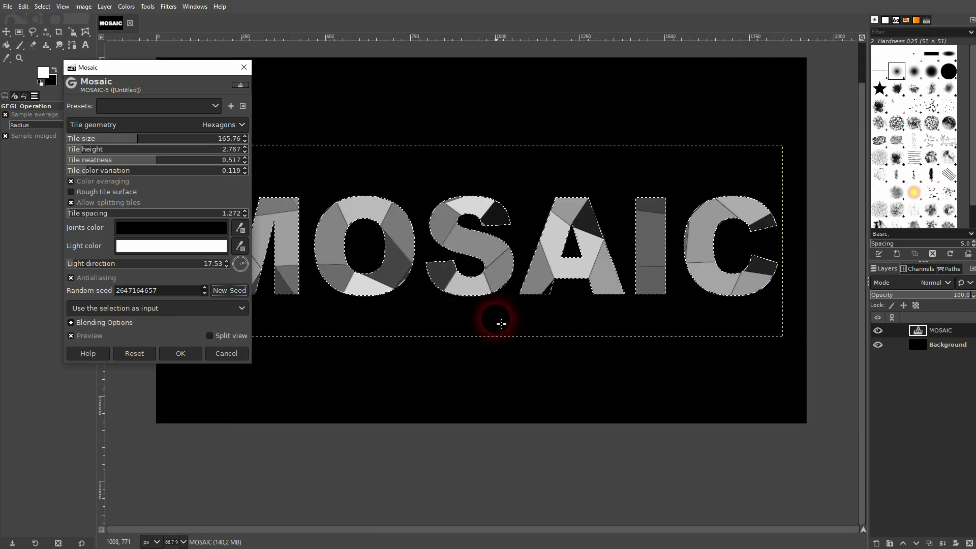
scroll(501, 324, down, 1)
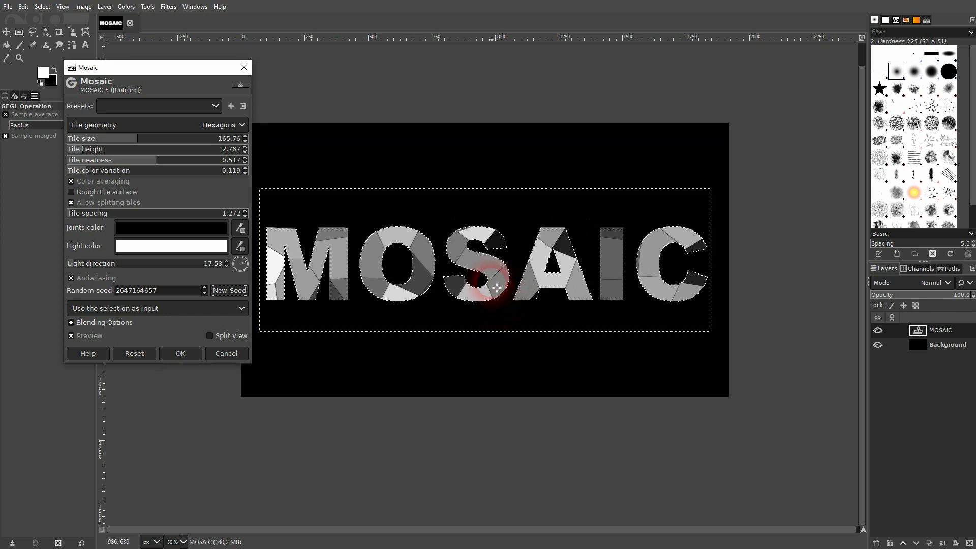
Set the tile size to 202.50 and apply the Mosaic filter
click(156, 139)
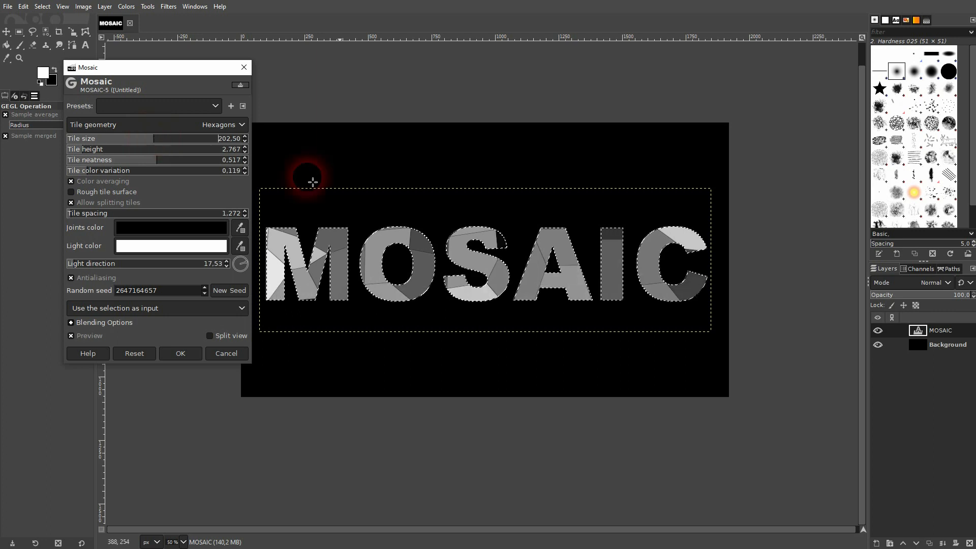
click(179, 353)
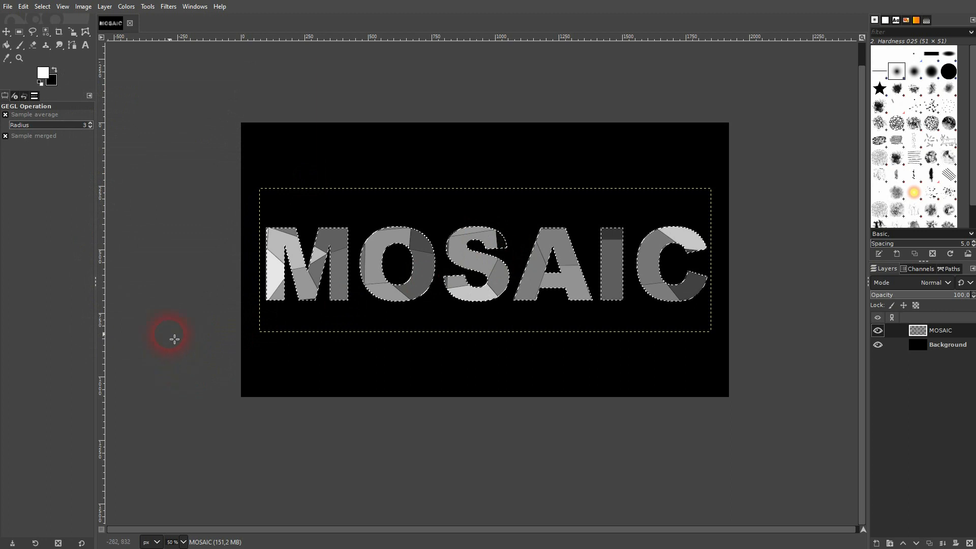
Remove the selection and make the Background layer active
click(42, 6)
click(43, 34)
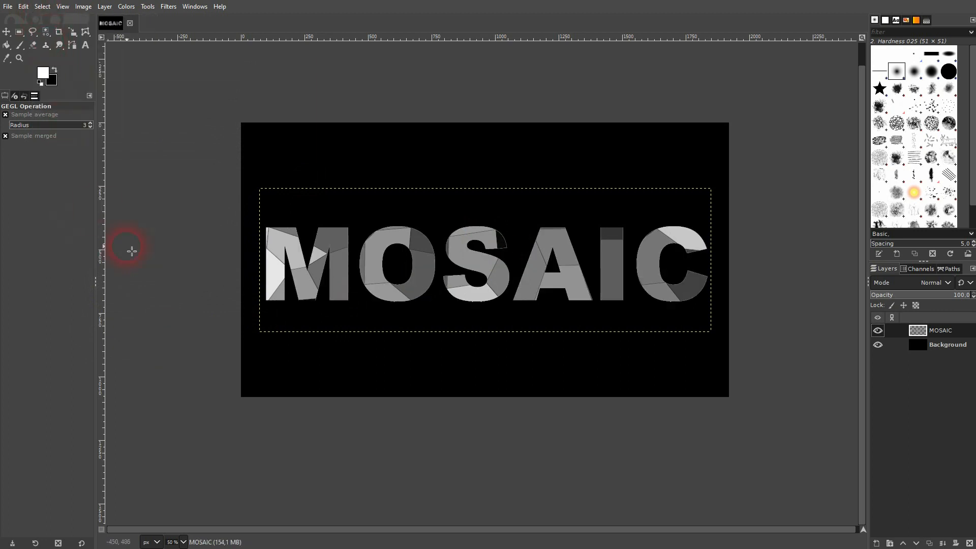
click(955, 348)
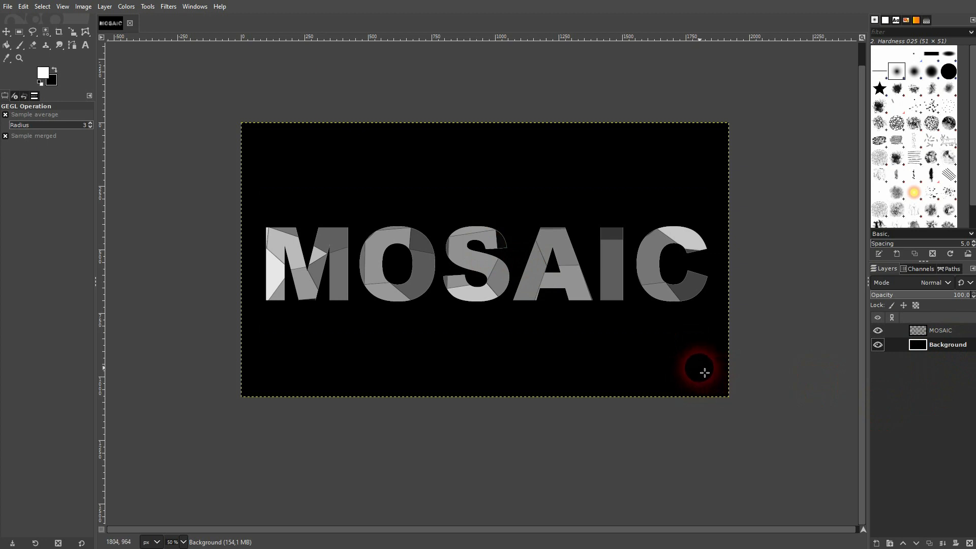